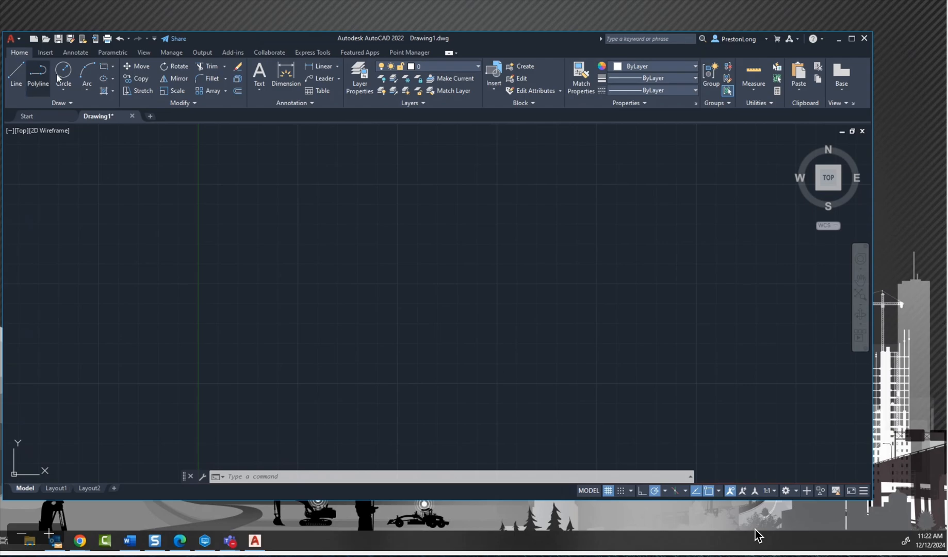
Step: Close Drawing1 without saving its changes
left_click(131, 116)
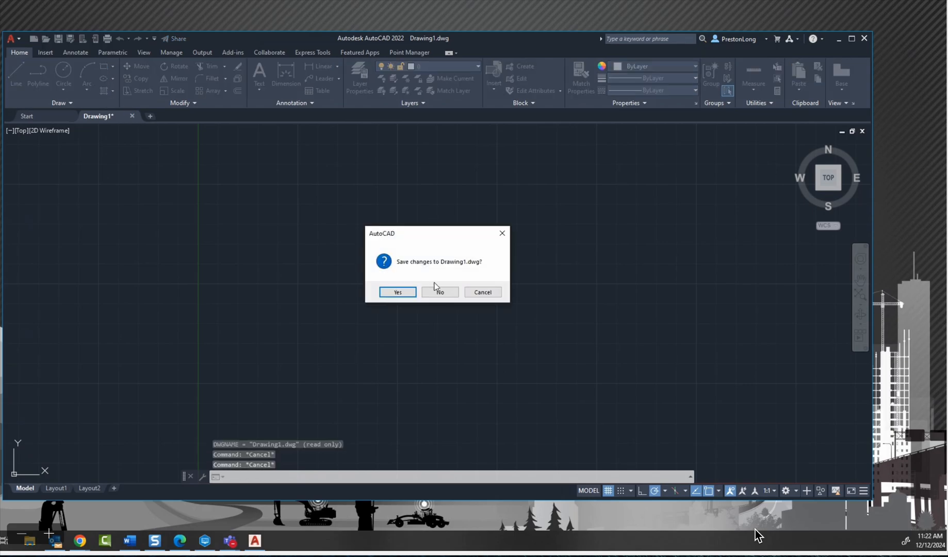
left_click(440, 292)
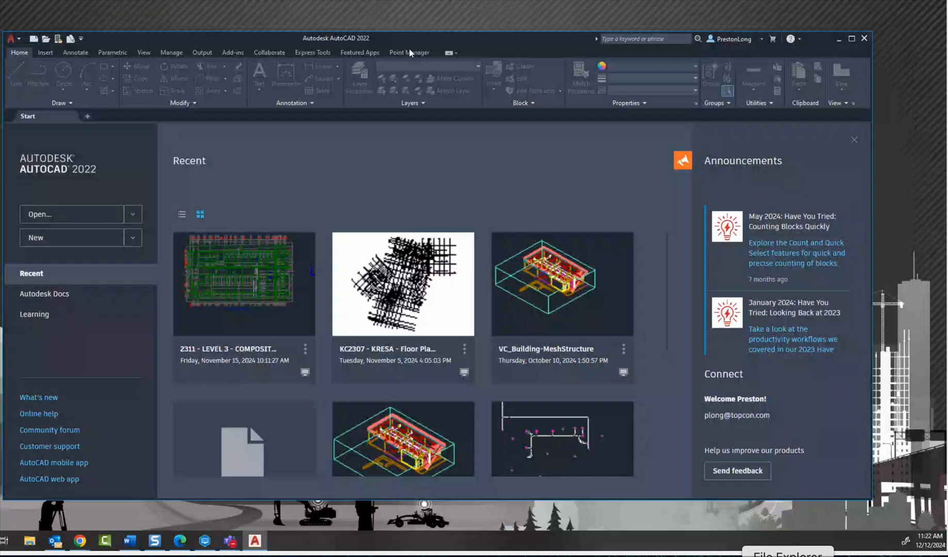
left_click(45, 39)
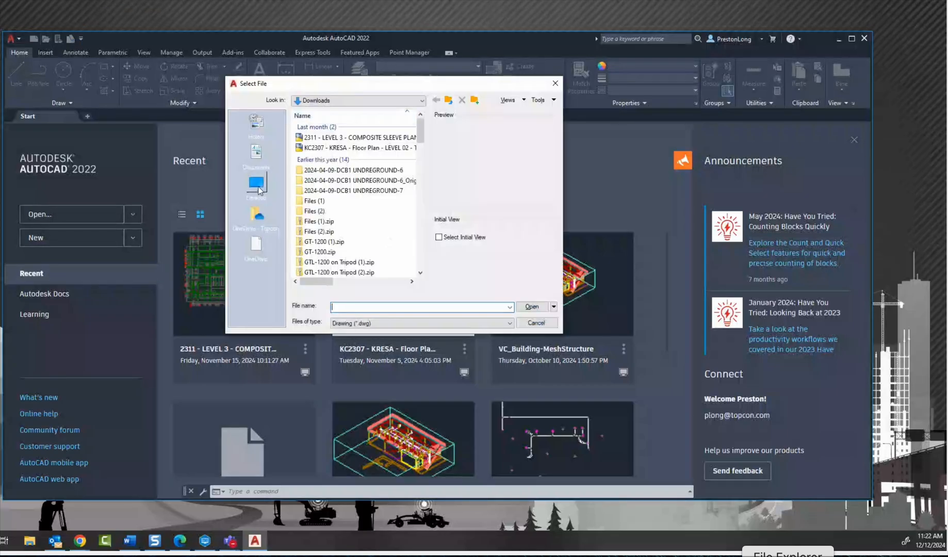
scroll(330, 155, "down", 5)
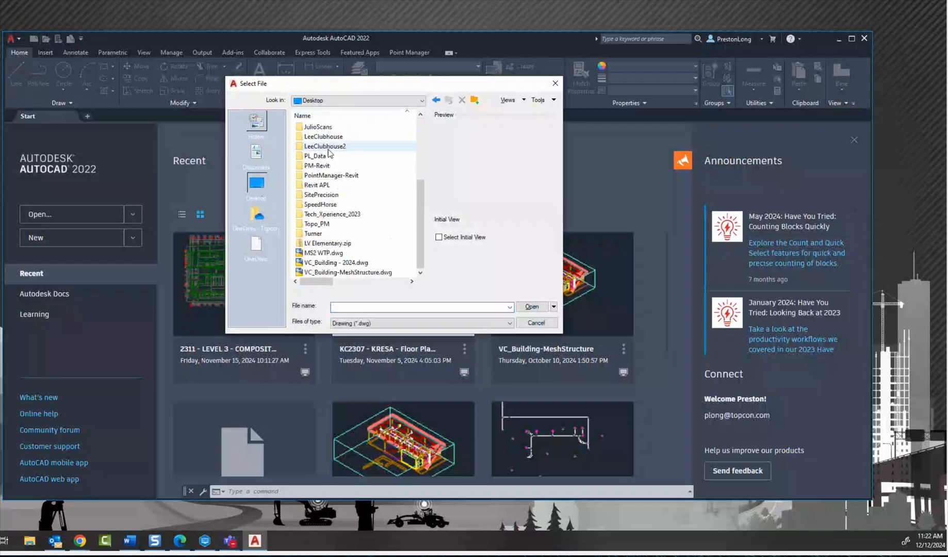
double_click(305, 219)
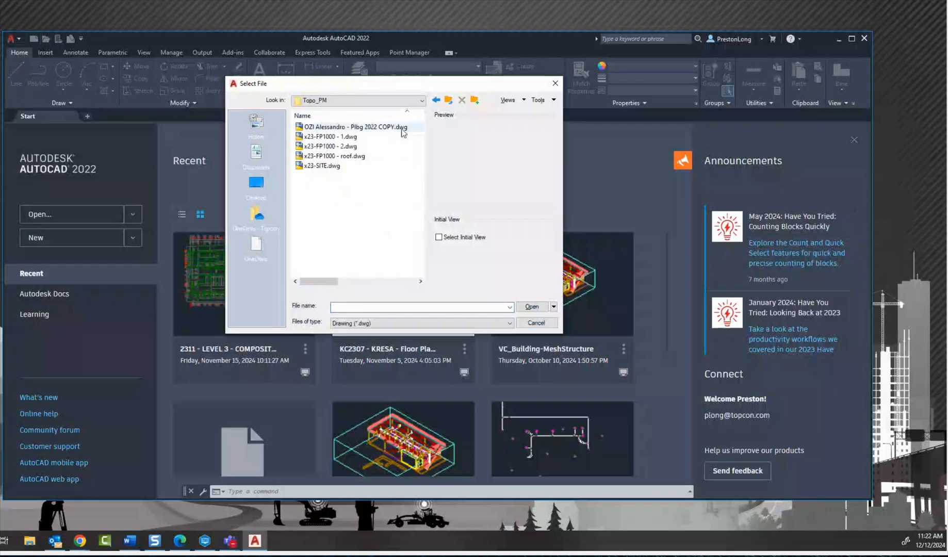
left_click(335, 167)
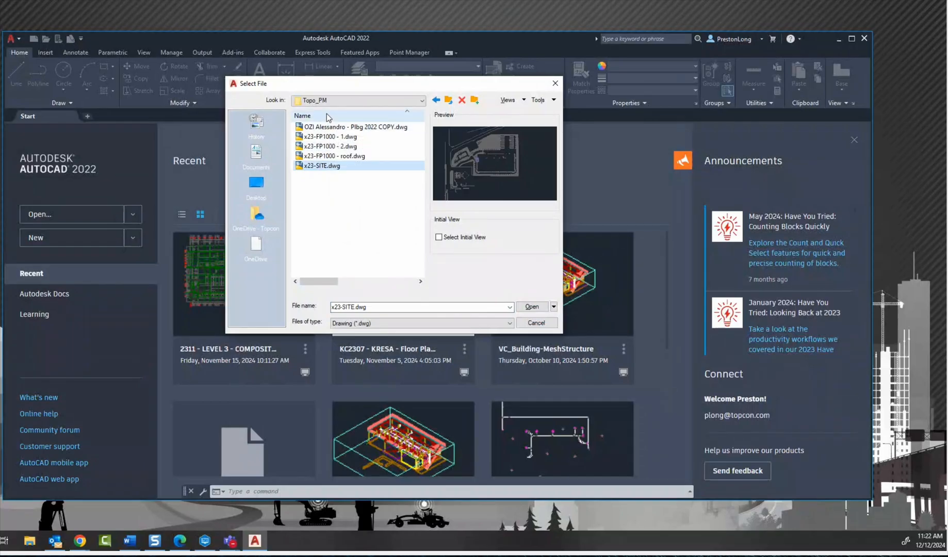
left_click(328, 127)
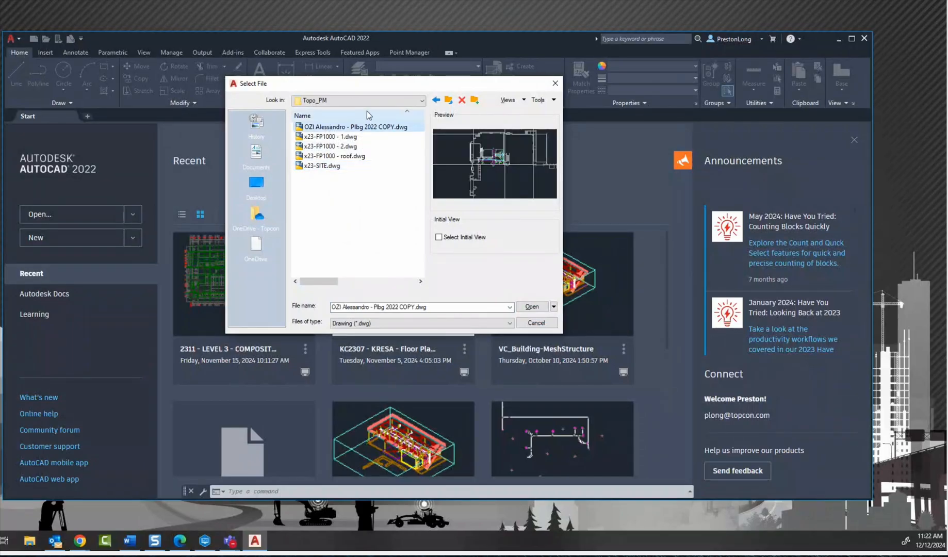
left_click(532, 307)
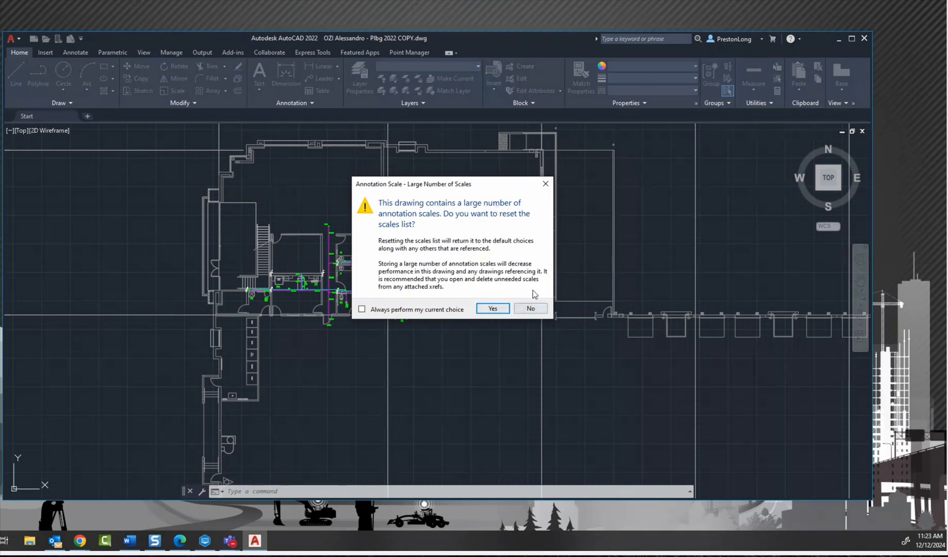
left_click(492, 308)
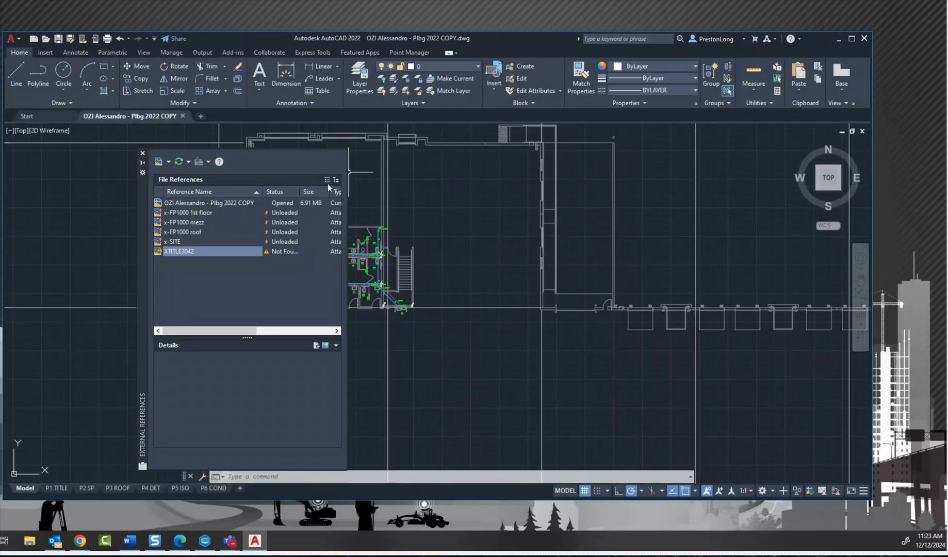
Step: Reload the x-FP1000 1st floor, x-FP1000 mezz, x-FP1000 roof and x-SITE external references
left_click(201, 214)
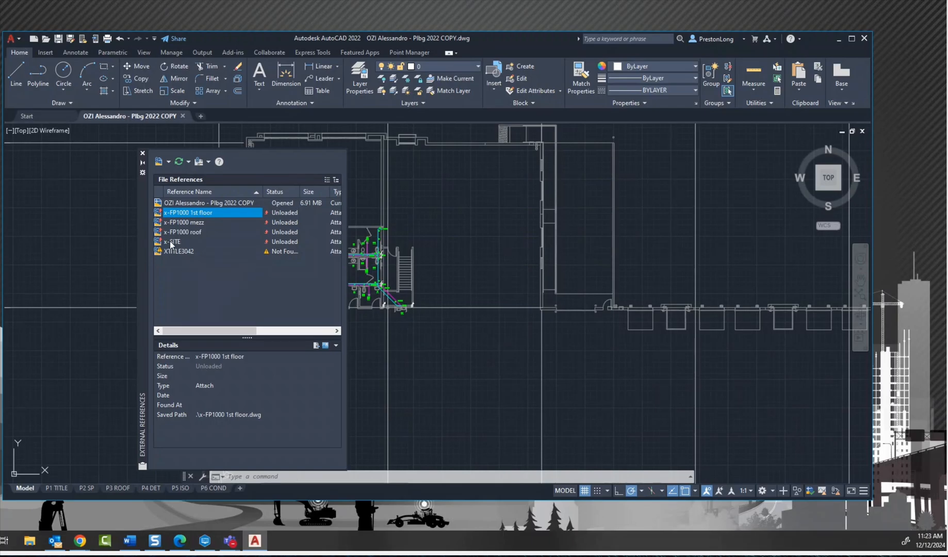
left_click(177, 225, "shift")
right_click(177, 226)
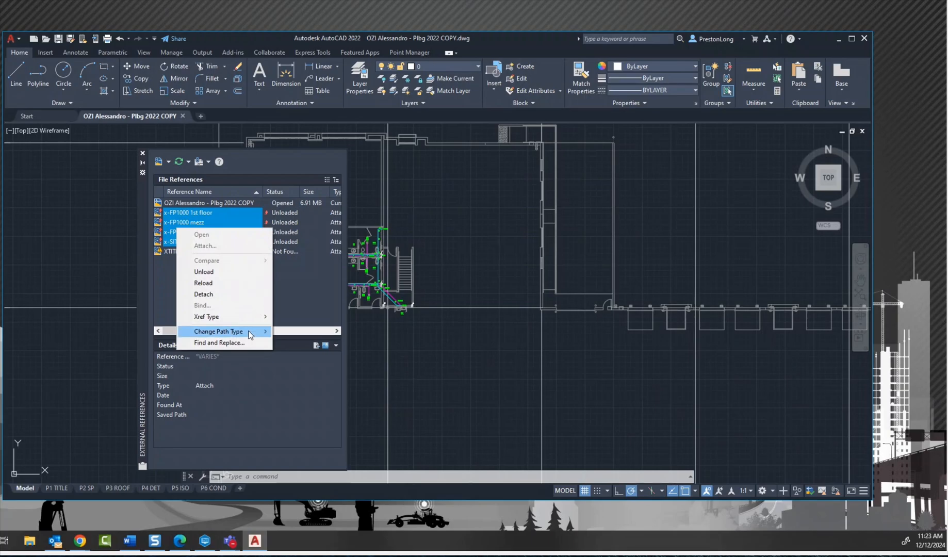
mouse_move(249, 333)
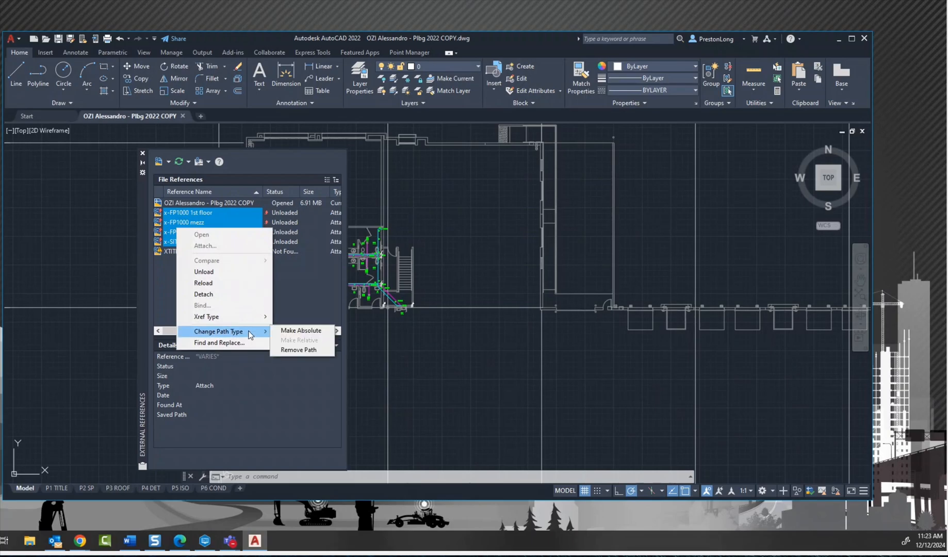
left_click(203, 283)
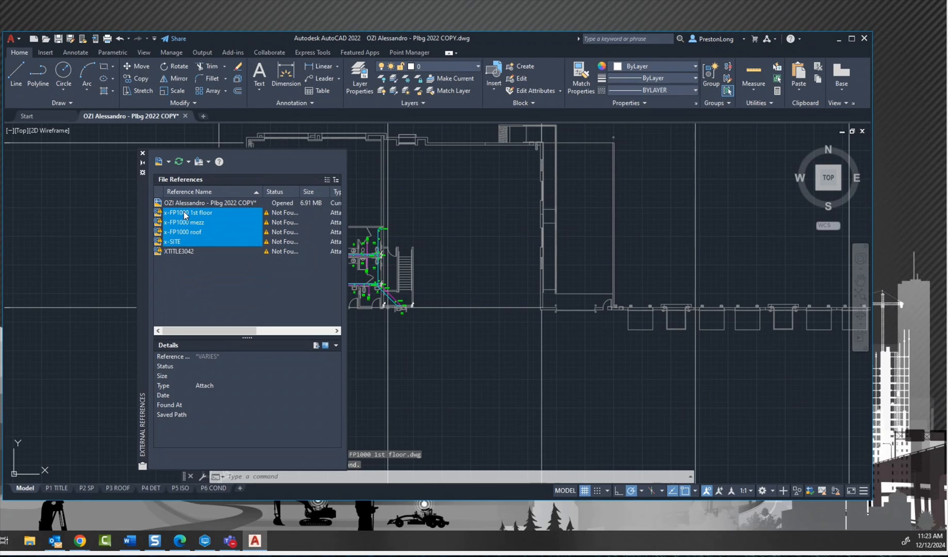
mouse_move(185, 215)
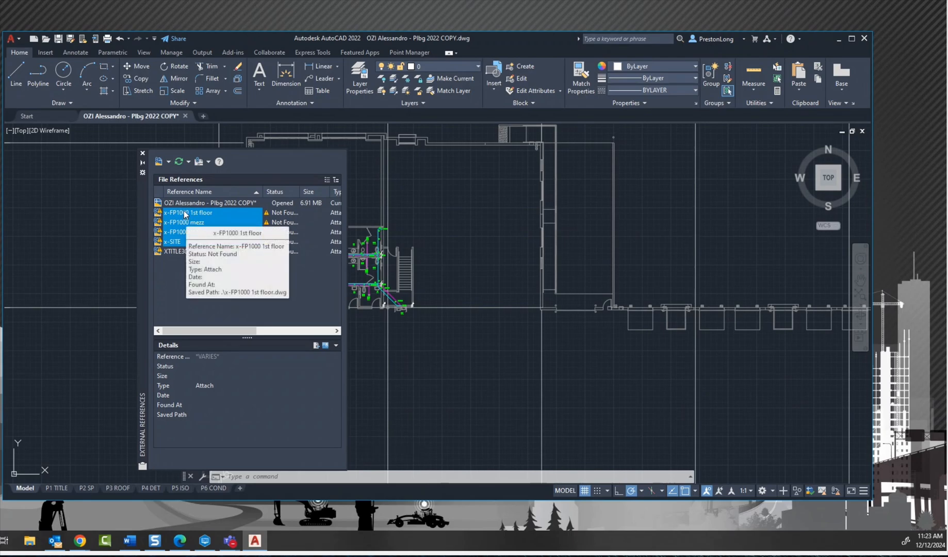
left_click(185, 213)
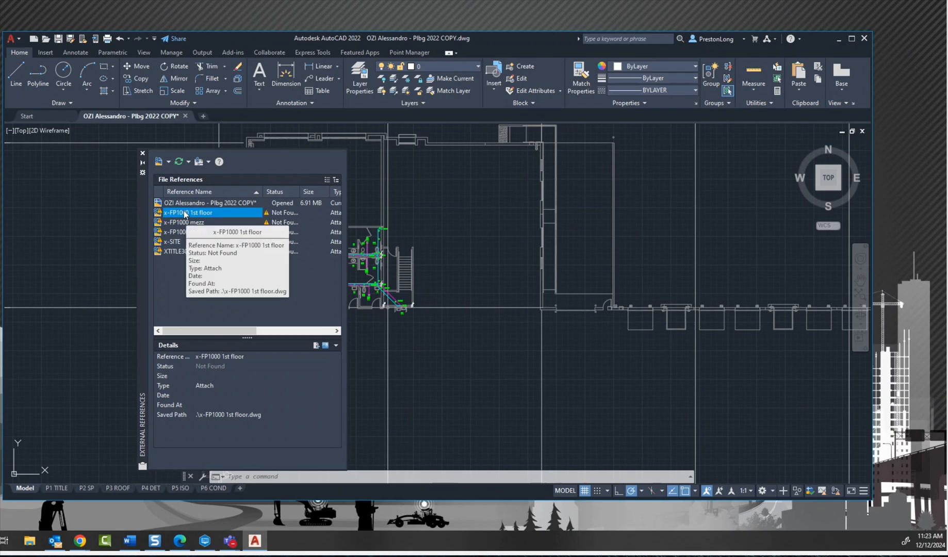
right_click(185, 213)
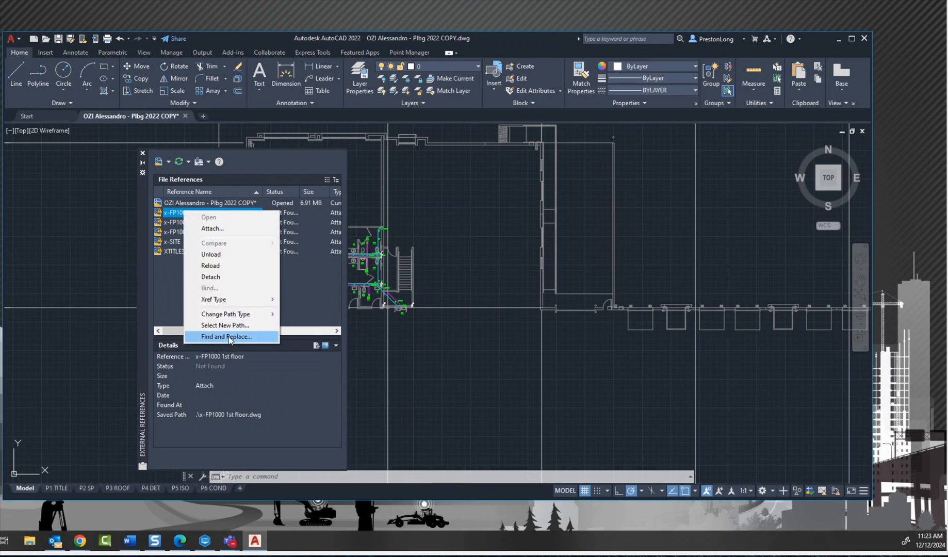
left_click(176, 243)
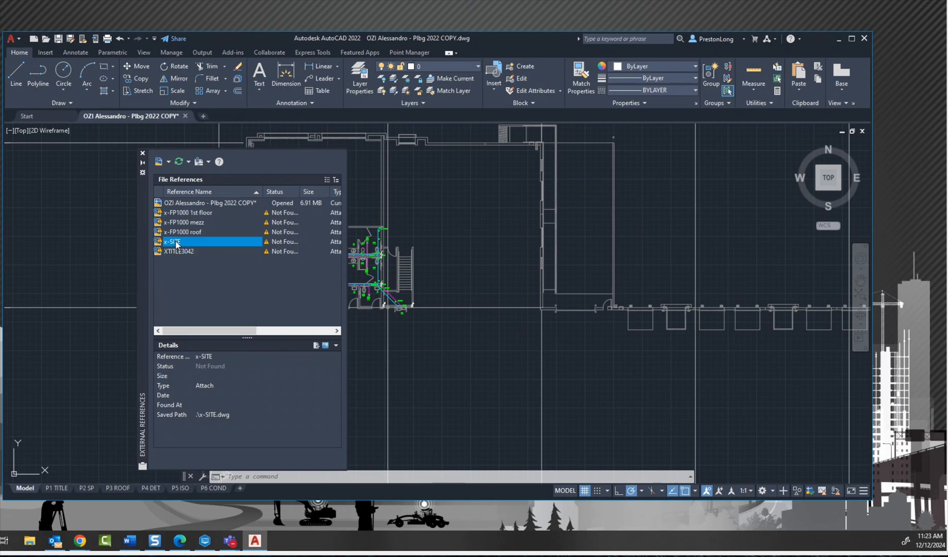
left_click(180, 213, "shift")
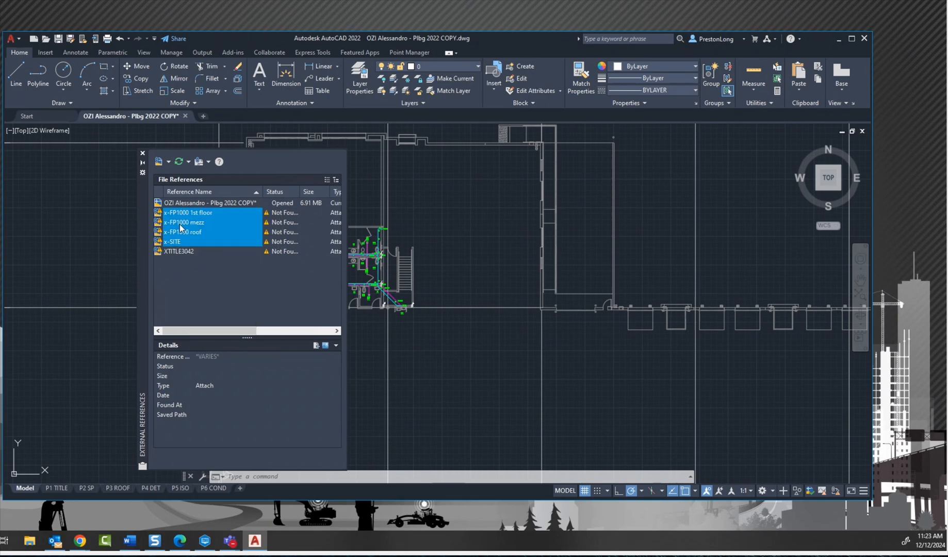
right_click(180, 226)
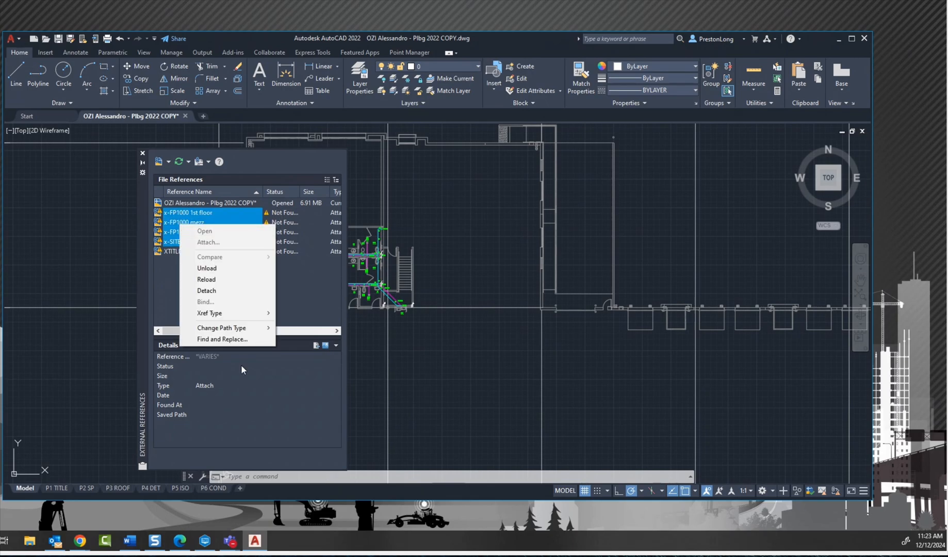
left_click(231, 338)
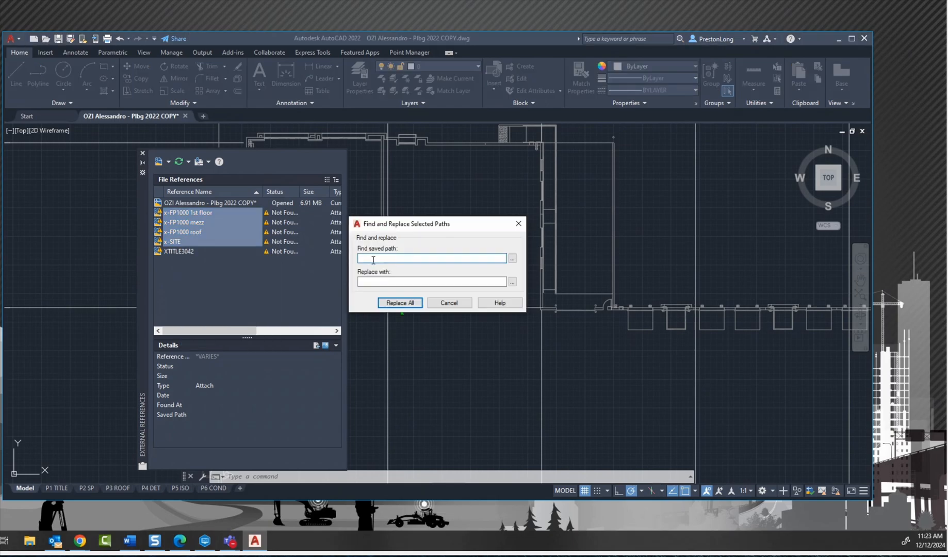
left_click(452, 302)
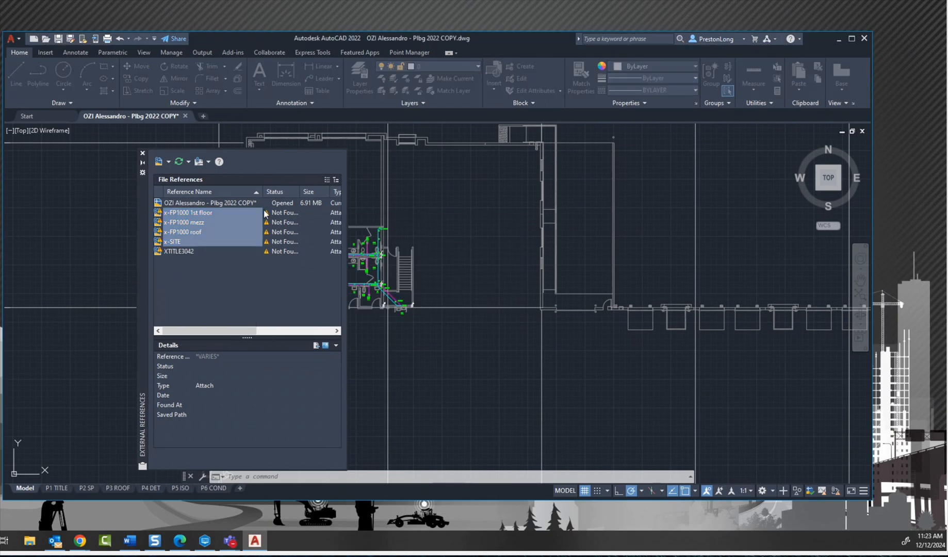
Step: Try to repath the x-FP1000 1st floor reference to x23-FP1000 - 1.dwg in the Topo_PM folder on the desktop
left_click(214, 213)
right_click(202, 213)
left_click(262, 329)
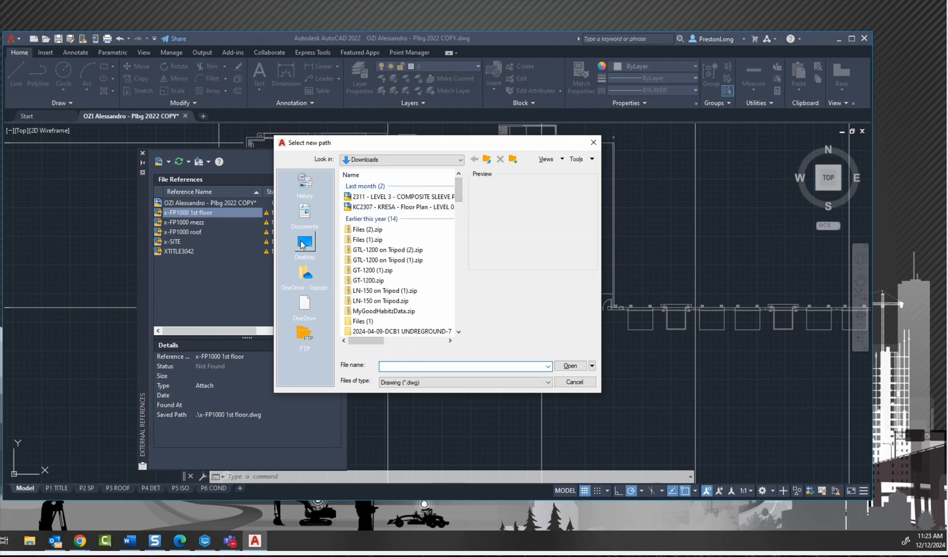
left_click(304, 242)
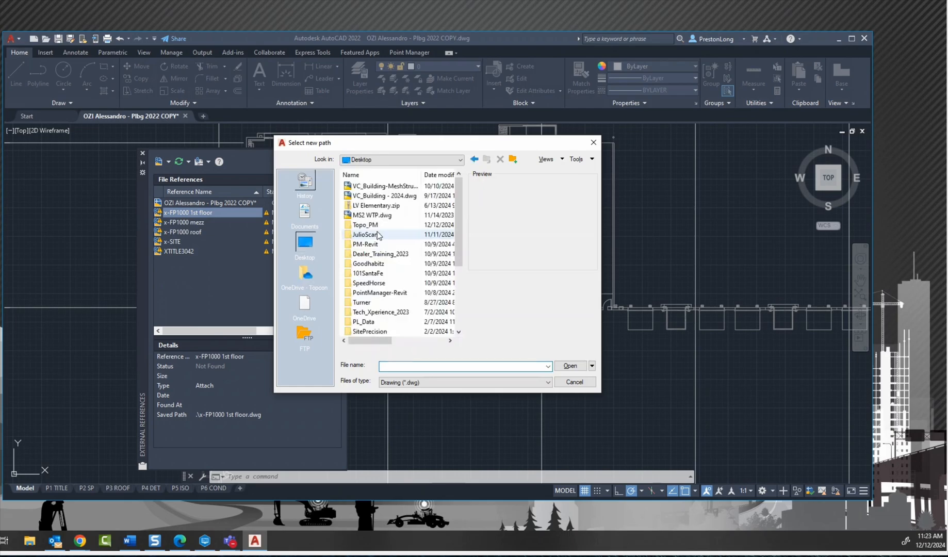
double_click(374, 225)
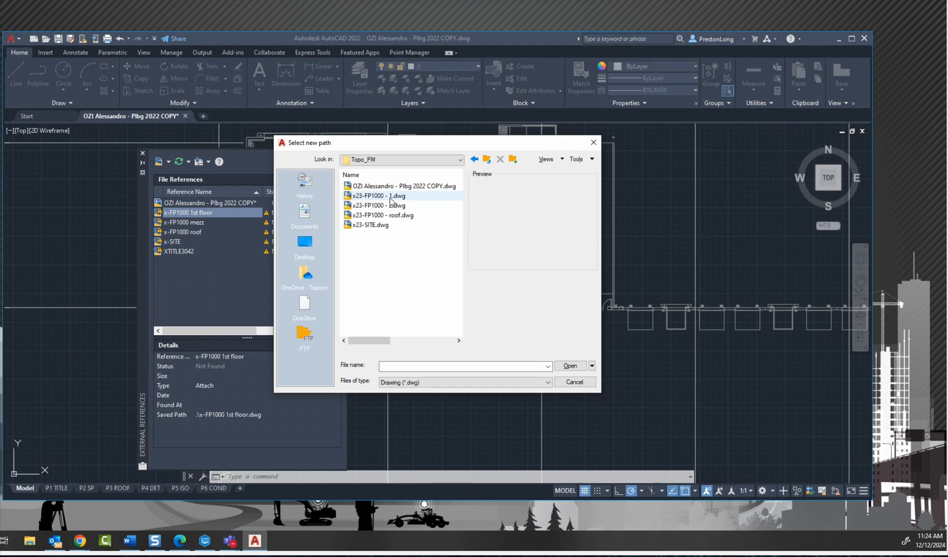
left_click(390, 197)
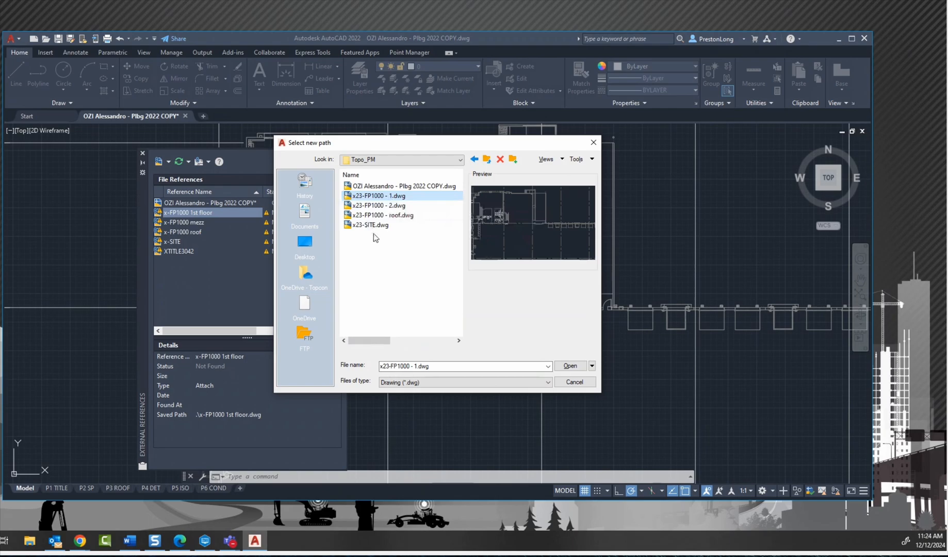
left_click_drag(465, 148, 524, 144)
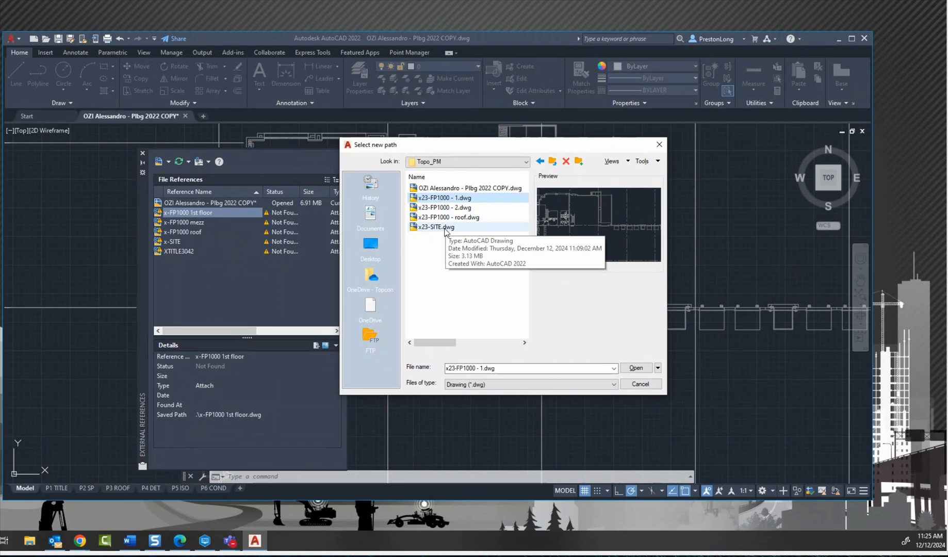
left_click(640, 383)
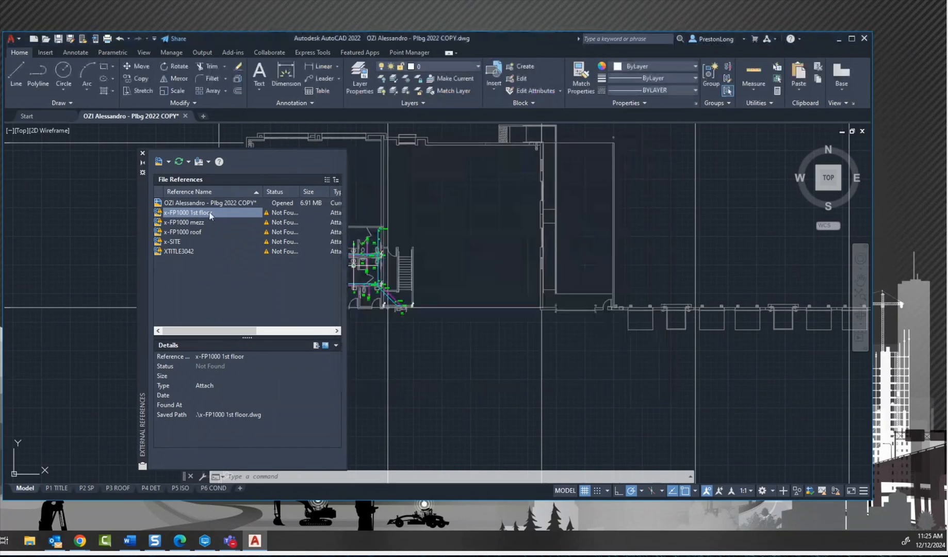
Step: Unload and detach the x-FP1000 1st floor, x-FP1000 mezz, x-FP1000 roof and x-SITE external references
left_click(175, 242, "shift")
right_click(179, 227)
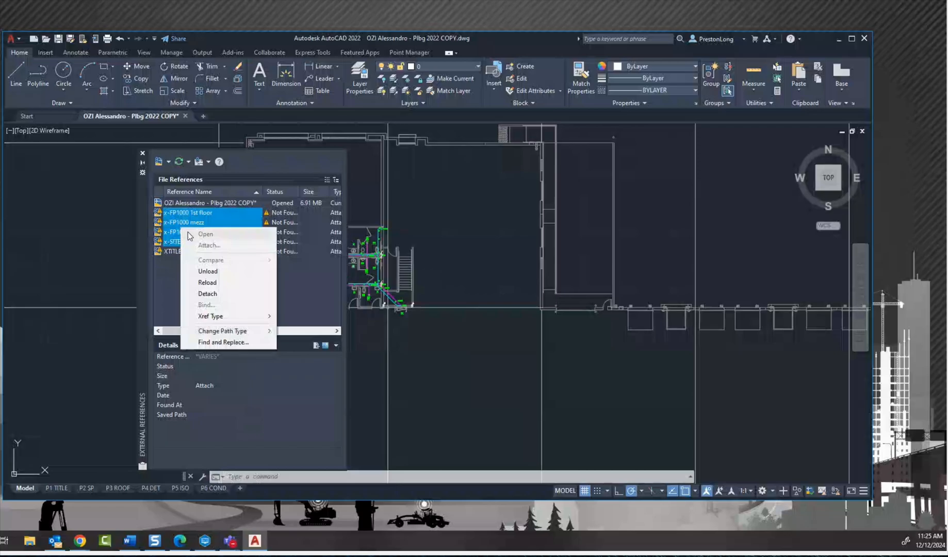
left_click(208, 271)
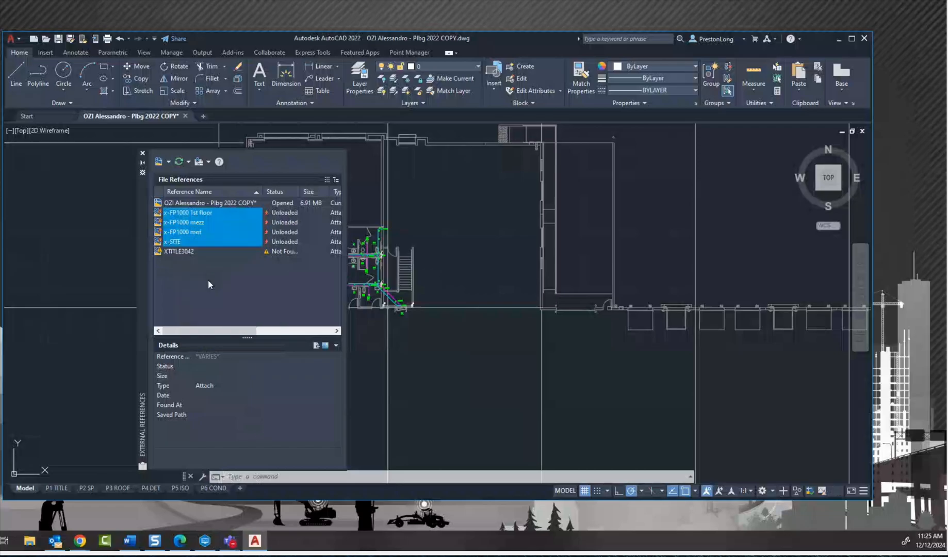
right_click(191, 221)
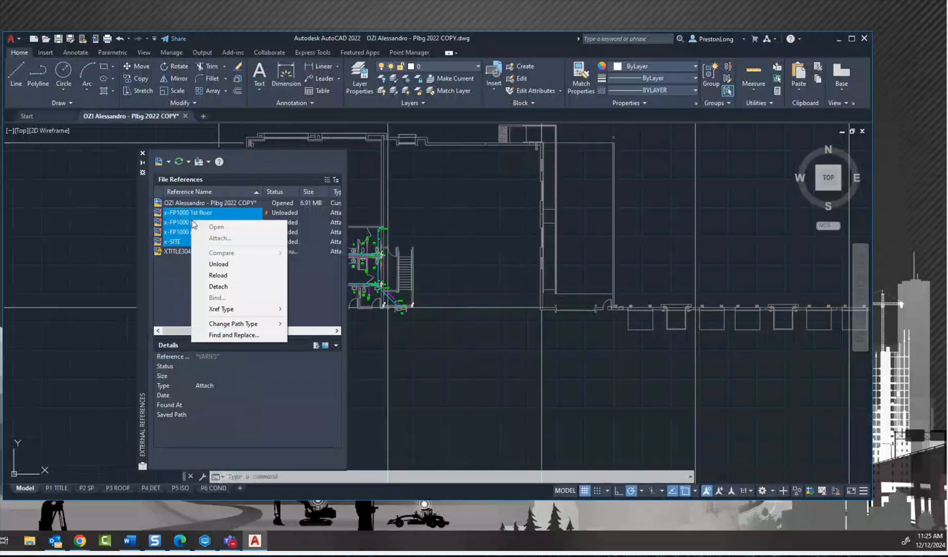
left_click(225, 286)
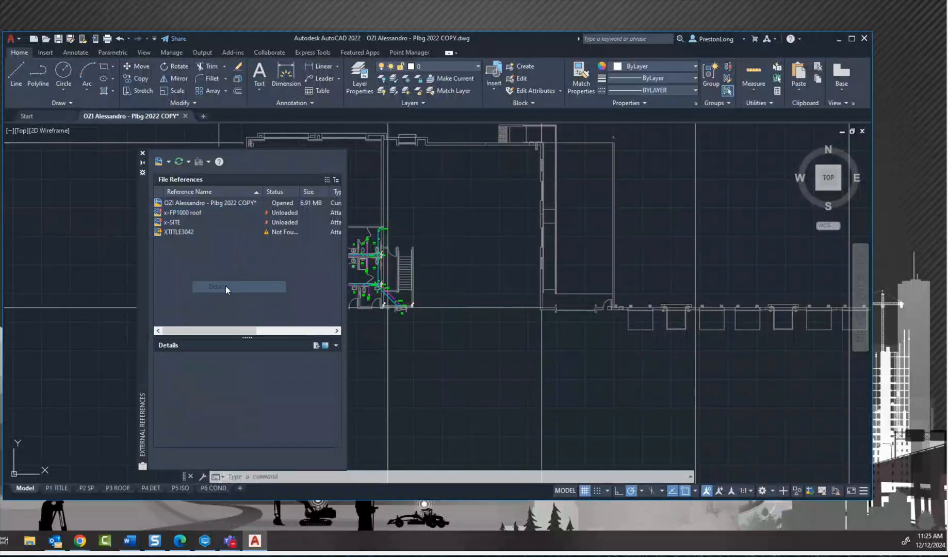
Step: Try to attach x23-FP1000 - 1.dwg, x23-FP1000 - 2.dwg, x23-FP1000 - roof.dwg and x23-SITE.dwg from the desktop's Topo_PM folder as external references
left_click(168, 162)
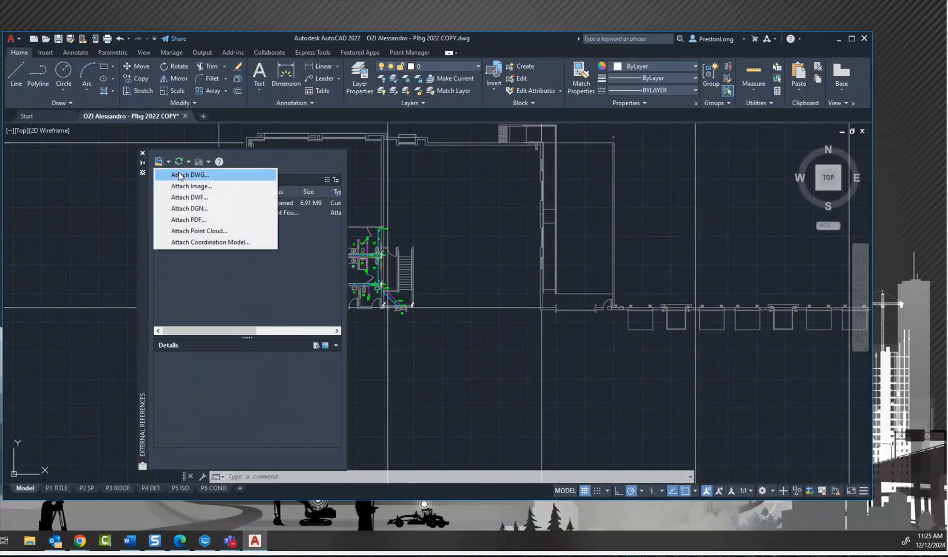
left_click(188, 175)
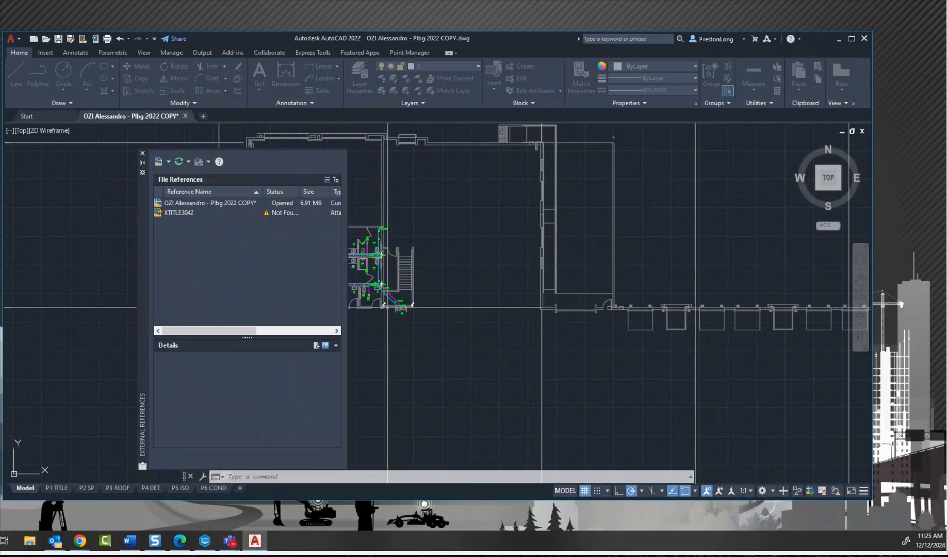
left_click_drag(556, 142, 419, 117)
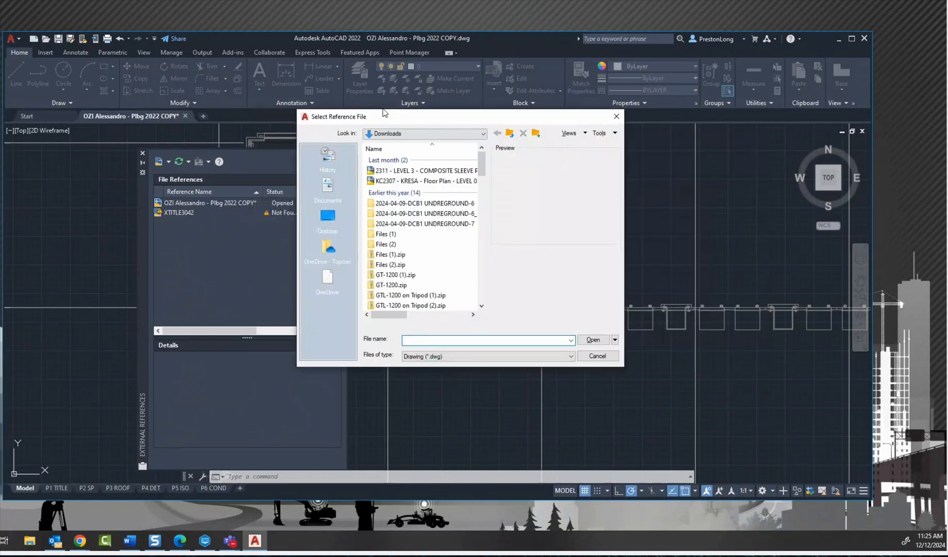
left_click(324, 229)
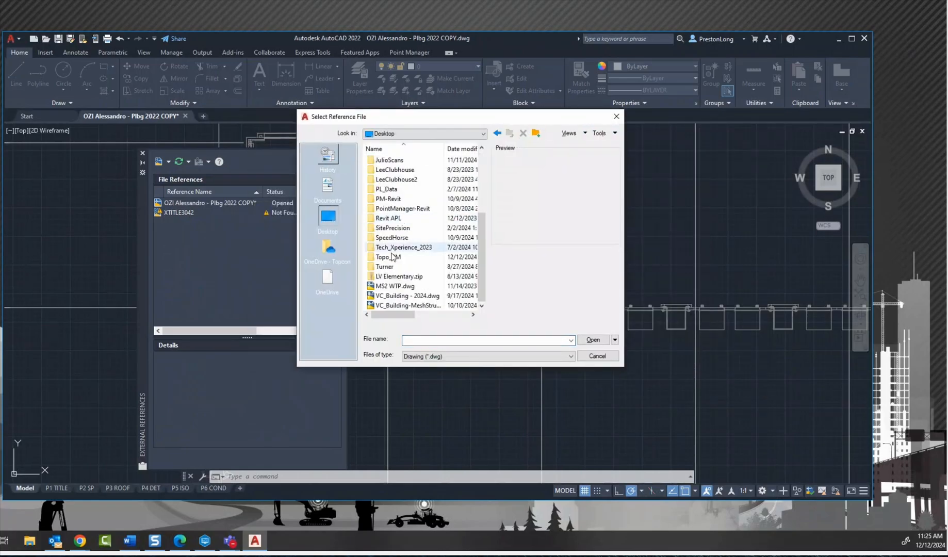
double_click(392, 256)
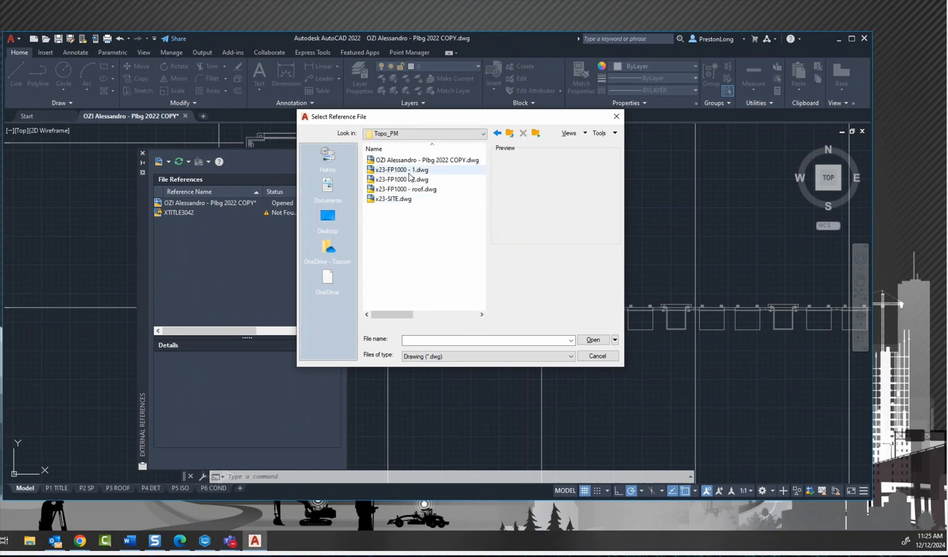
left_click(409, 172)
left_click(407, 180)
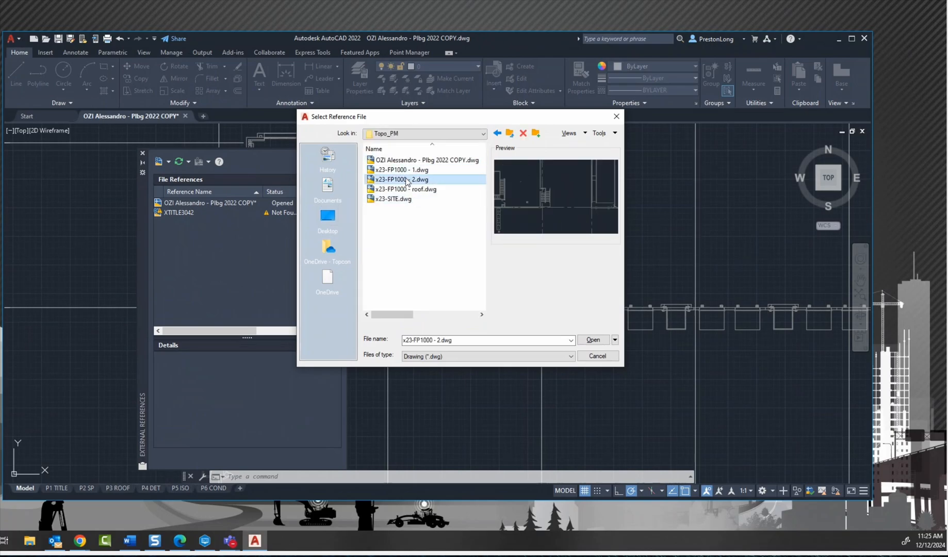
key("Down")
key("Down")
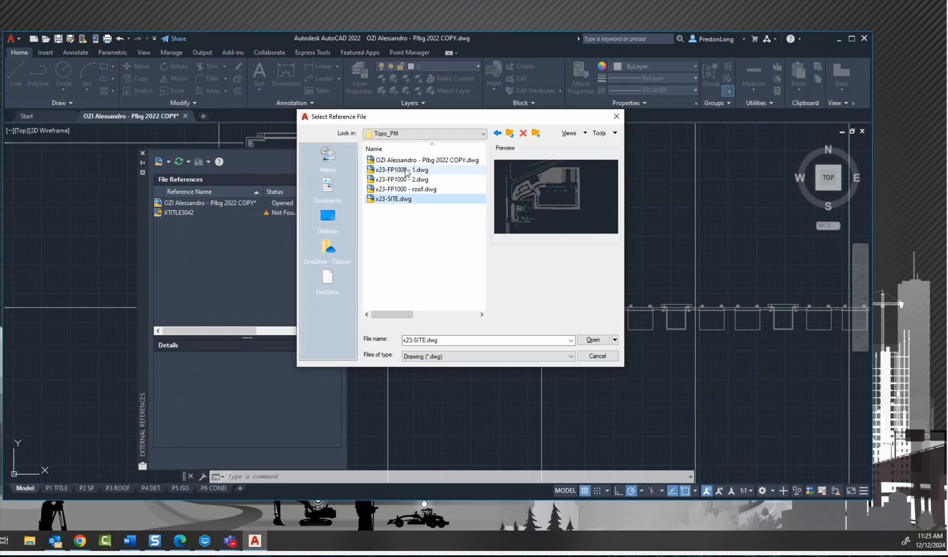
left_click(407, 171)
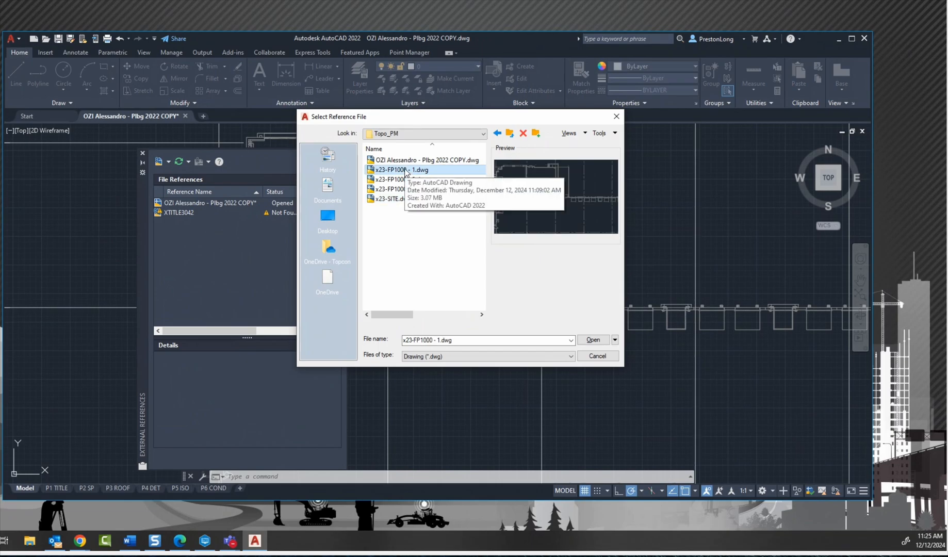
left_click(407, 198, "shift")
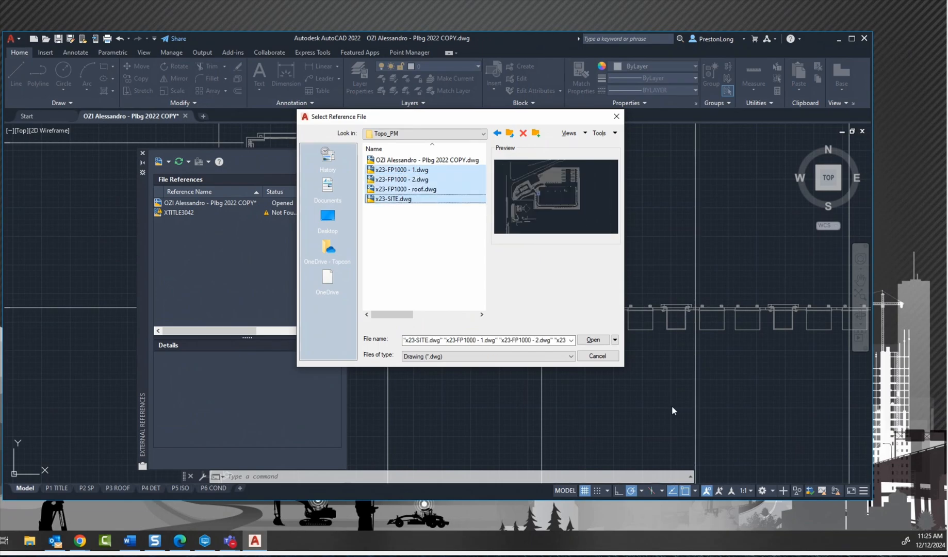
left_click(592, 343)
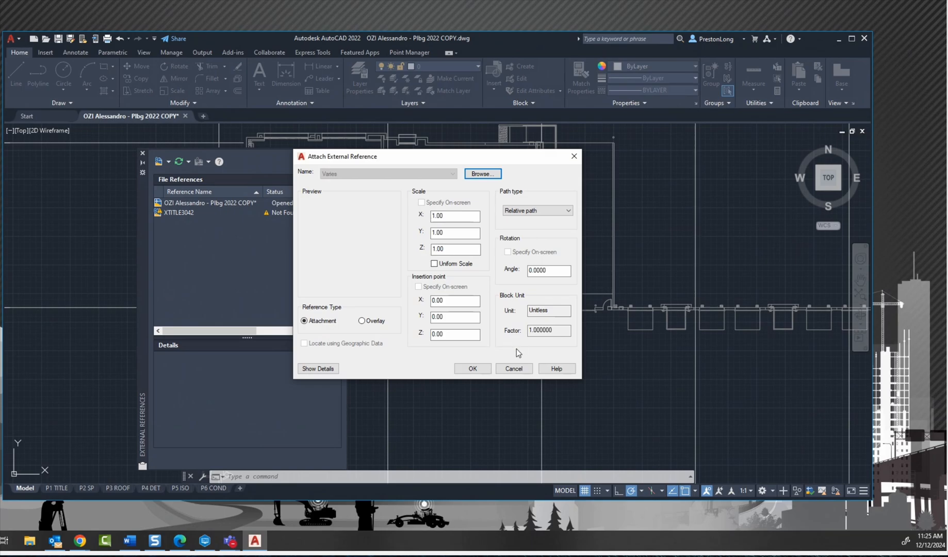
left_click(472, 368)
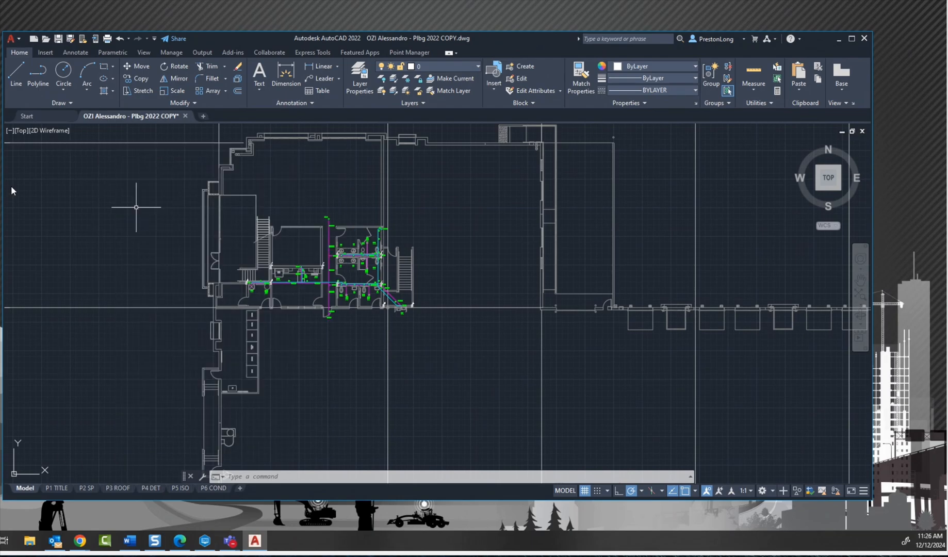
Step: Close the External References palette and look over all the site, roof and floor plan layouts in model space
mouse_move(83, 202)
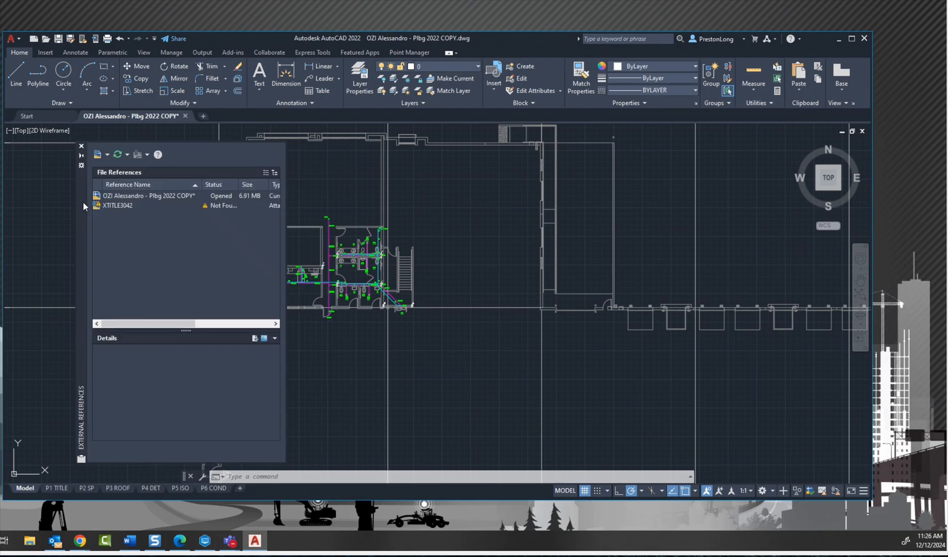
left_click(82, 148)
scroll(338, 172, "down", 8)
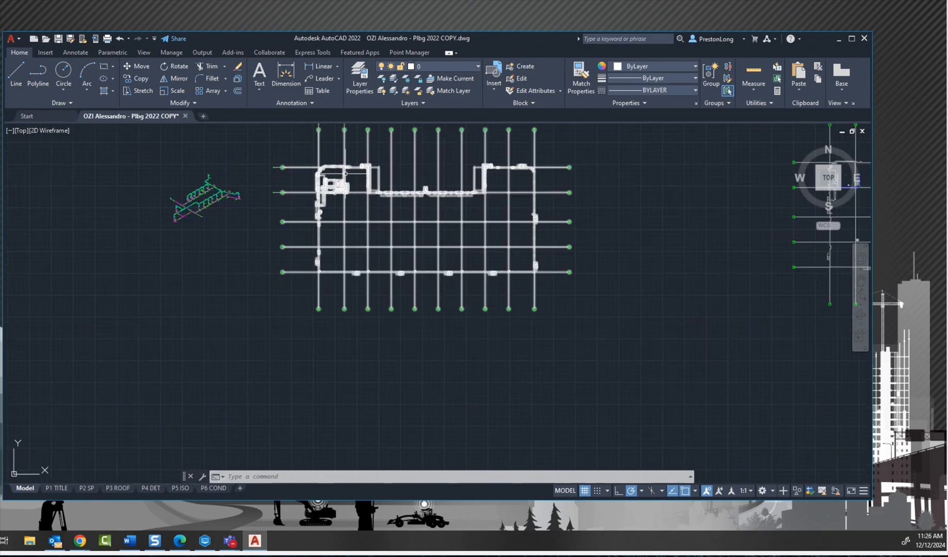
scroll(345, 174, "down", 4)
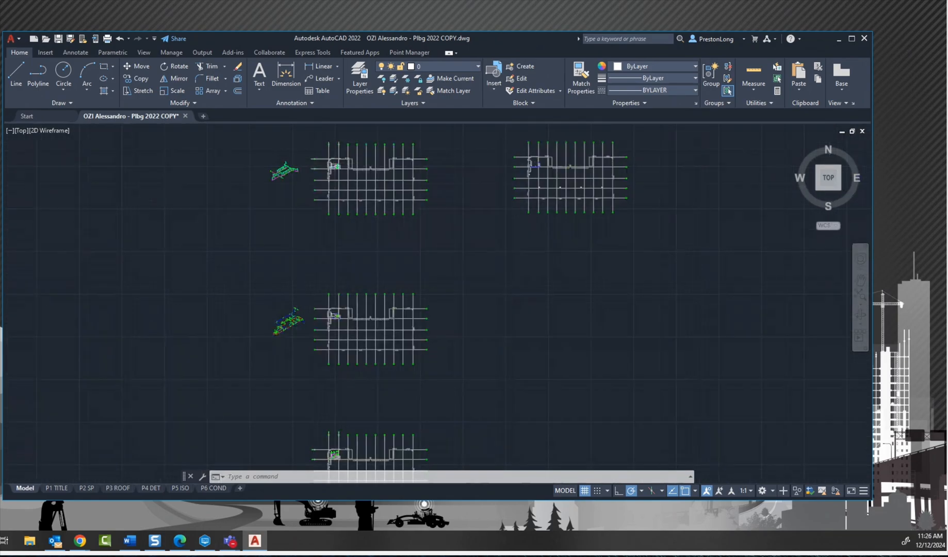
scroll(473, 253, "down", 6)
middle_click_drag(479, 222, 381, 212)
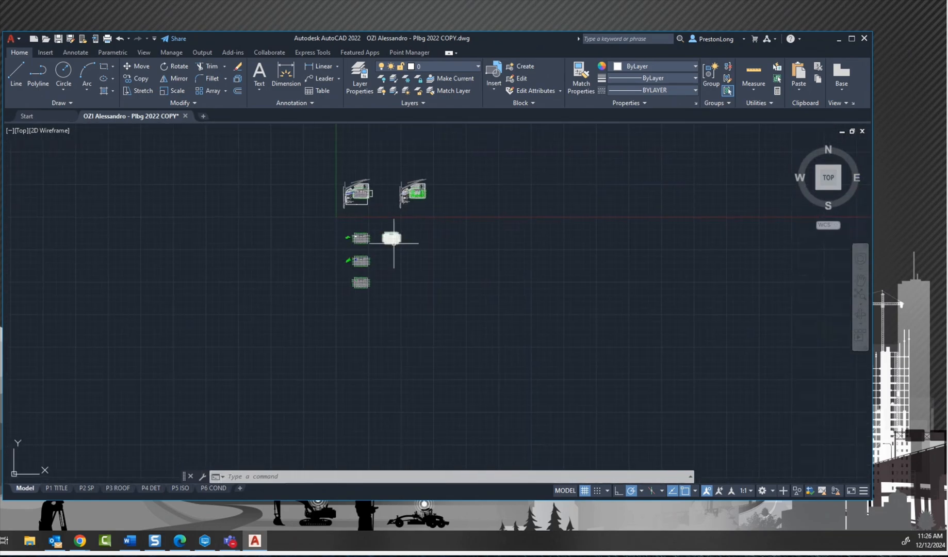
scroll(385, 244, "up", 7)
scroll(318, 191, "down", 3)
scroll(332, 249, "down", 3)
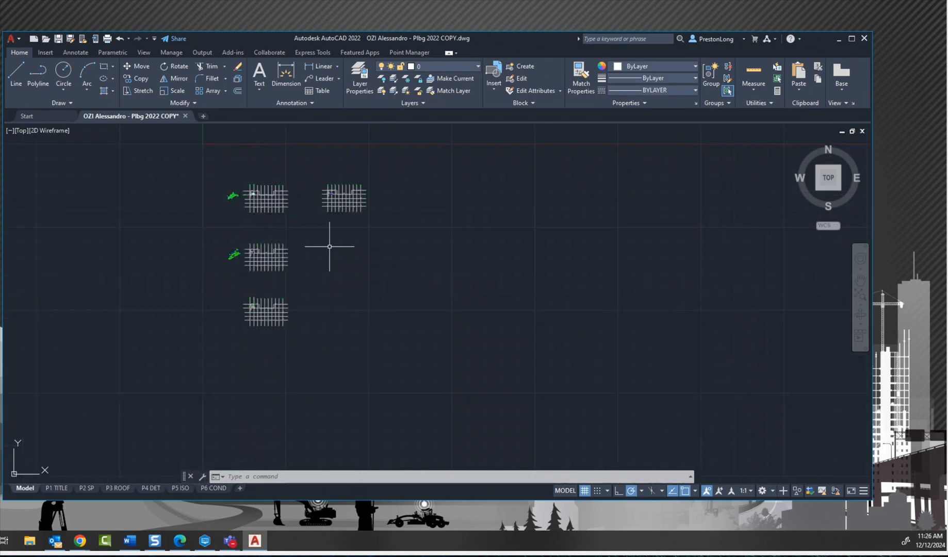
middle_click_drag(332, 250, 325, 342)
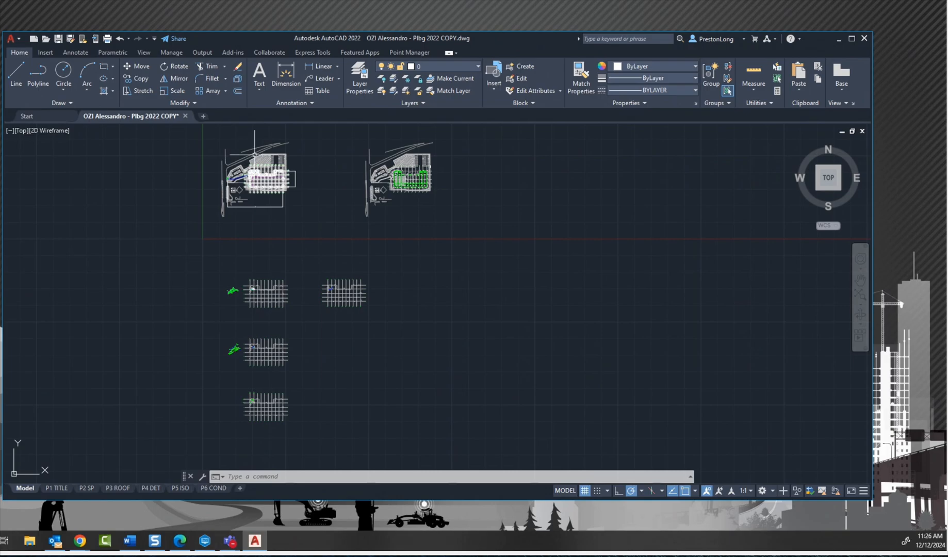
Step: Examine the waste piping on the plumbing site plan and the drainage notes on the adjacent roof plan
scroll(240, 149, "up", 8)
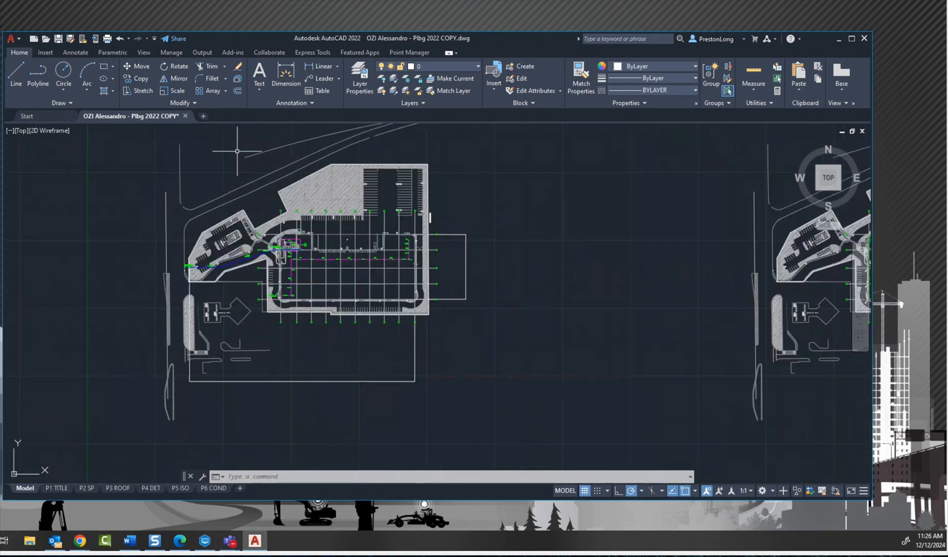
scroll(388, 351, "up", 8)
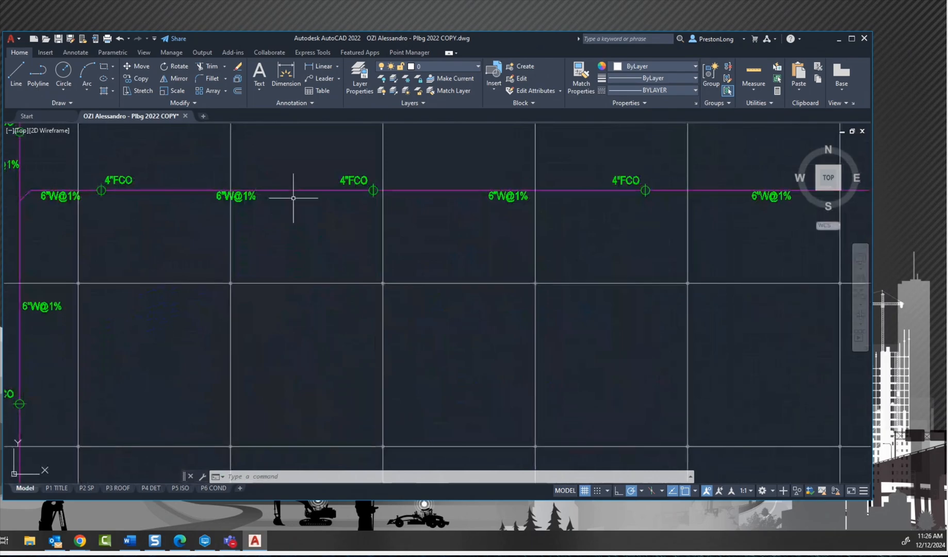
scroll(293, 190, "down", 8)
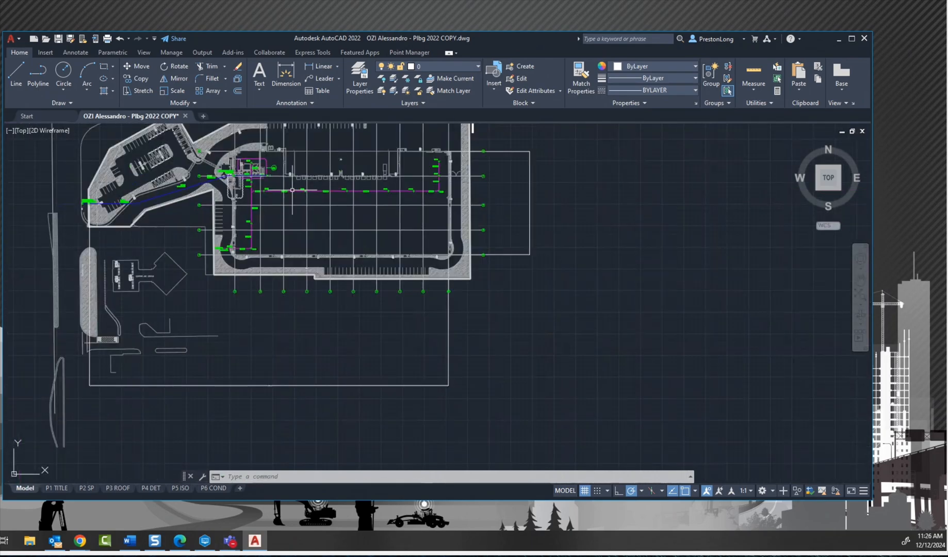
scroll(292, 190, "down", 5)
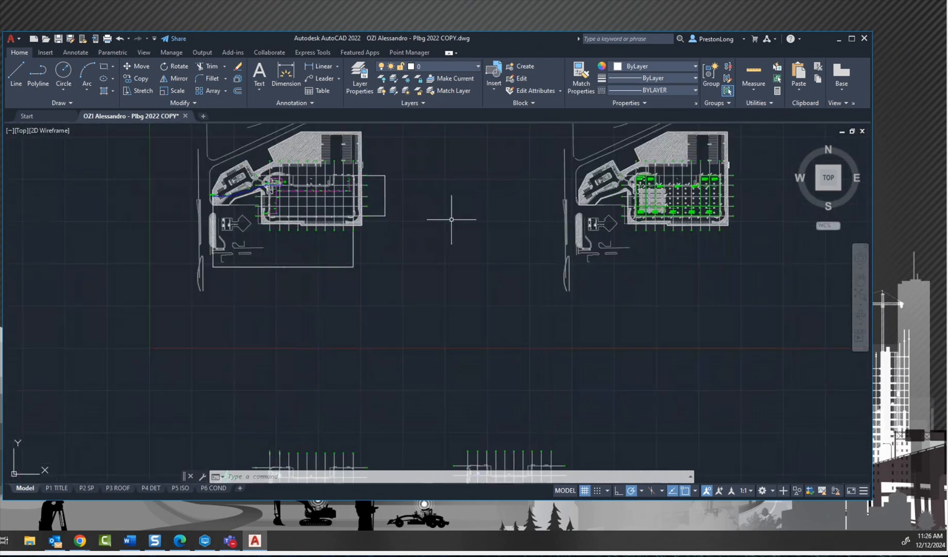
mouse_move(453, 218)
middle_mouse_down()
mouse_move(366, 248)
mouse_move(227, 270)
middle_mouse_up()
scroll(472, 246, "up", 4)
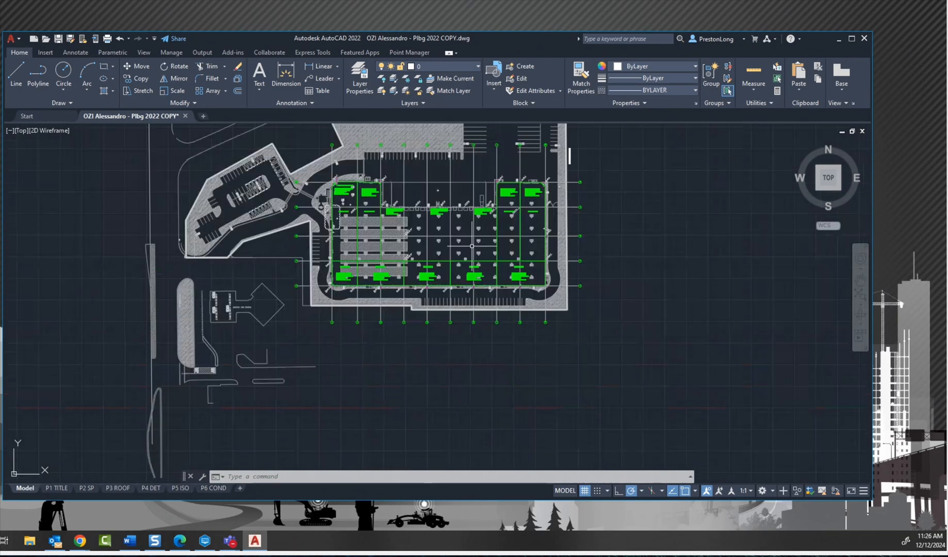
scroll(472, 246, "up", 4)
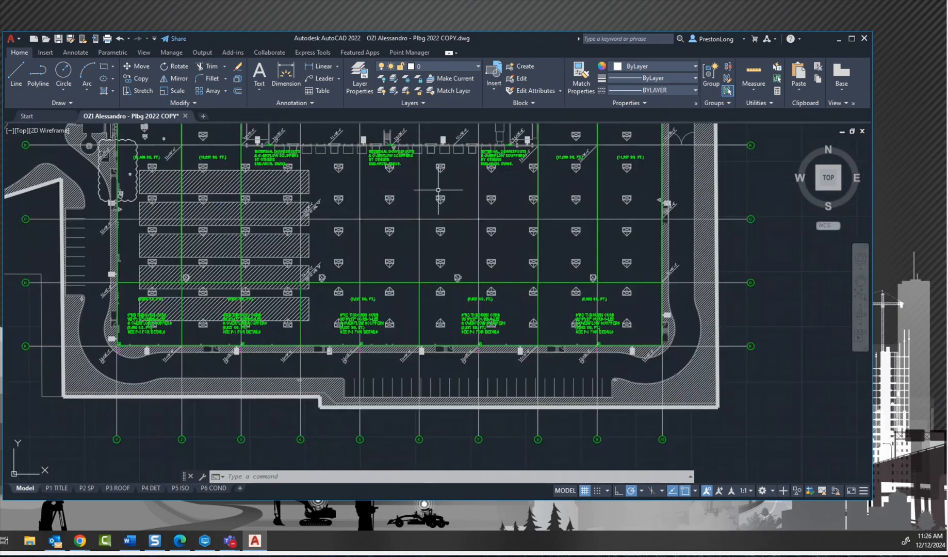
scroll(438, 189, "up", 2)
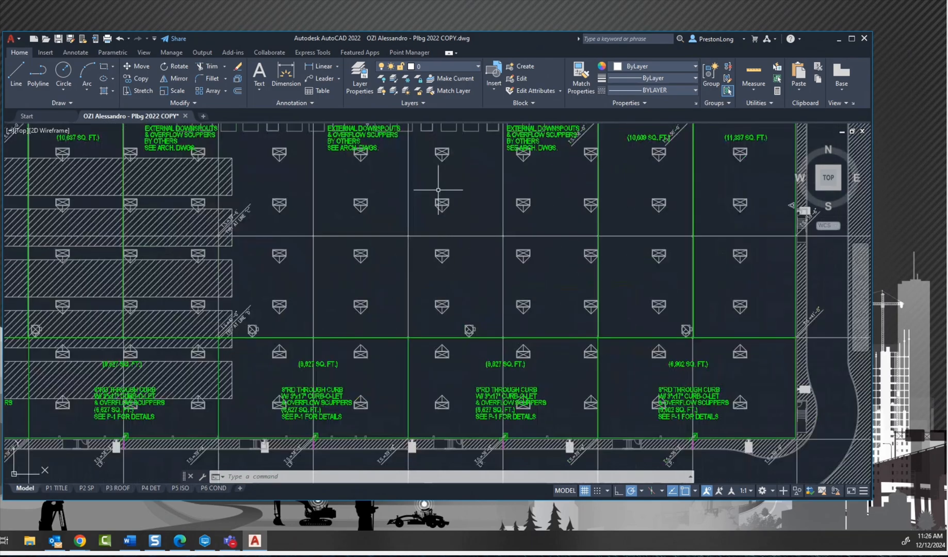
scroll(437, 190, "down", 8)
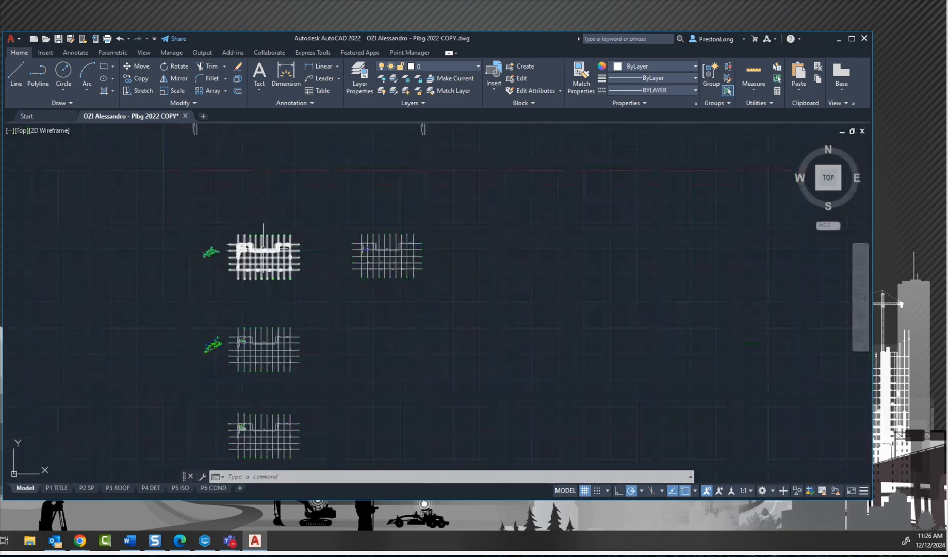
Step: Examine the restroom waste and vent piping on the upper floor plan and the isometric piping diagram beside it
scroll(263, 246, "up", 10)
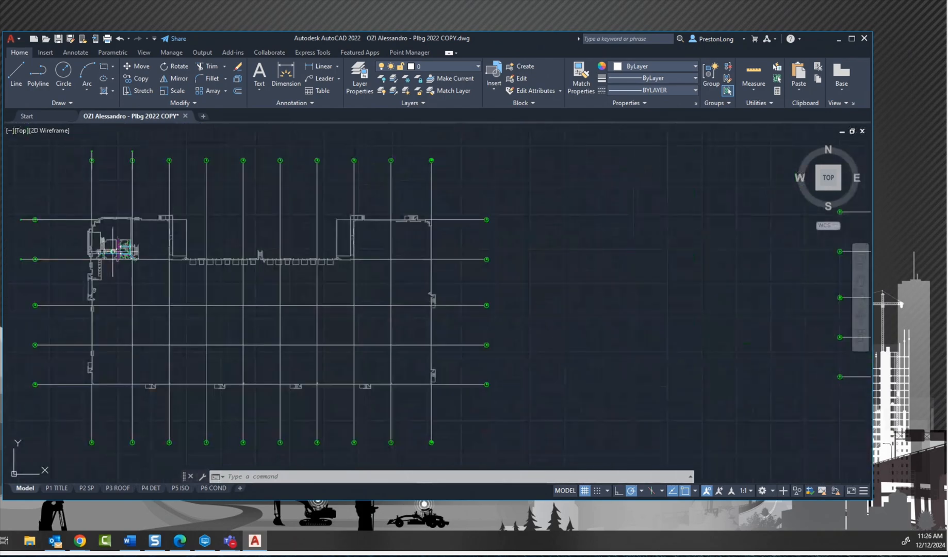
scroll(113, 251, "up", 5)
scroll(114, 251, "up", 2)
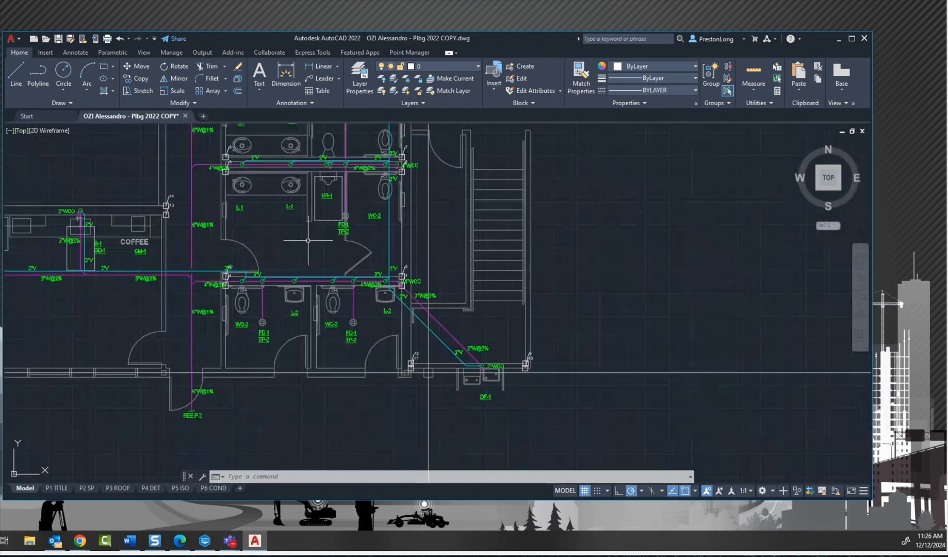
scroll(303, 249, "down", 2)
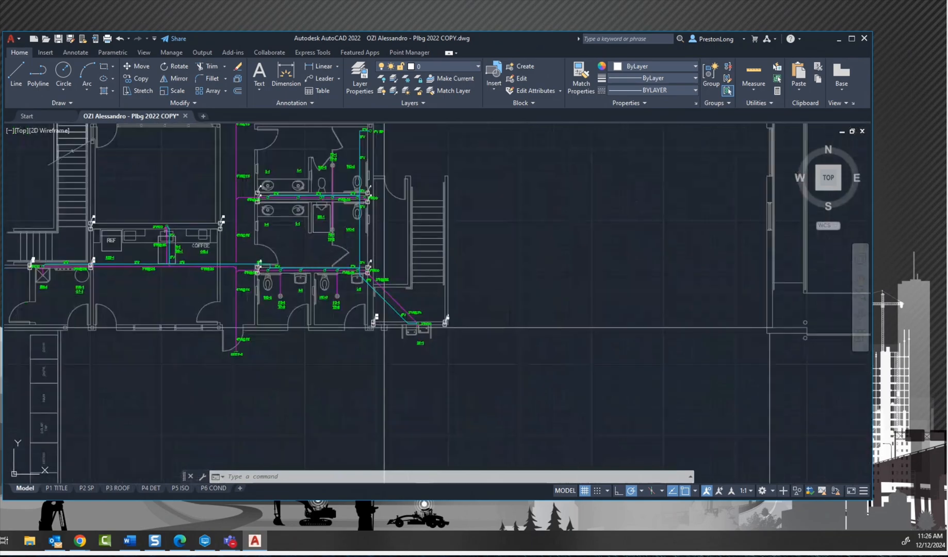
scroll(332, 178, "down", 12)
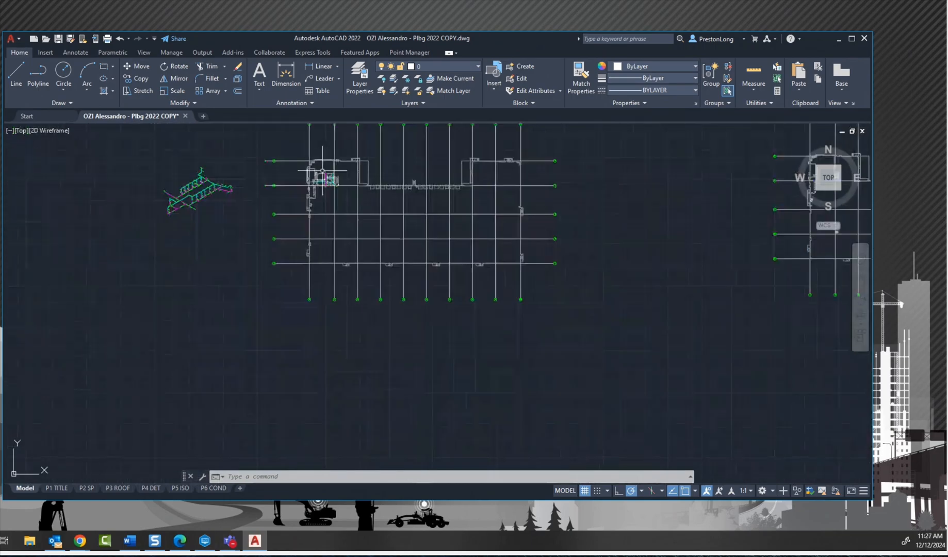
scroll(170, 170, "up", 4)
scroll(170, 170, "up", 2)
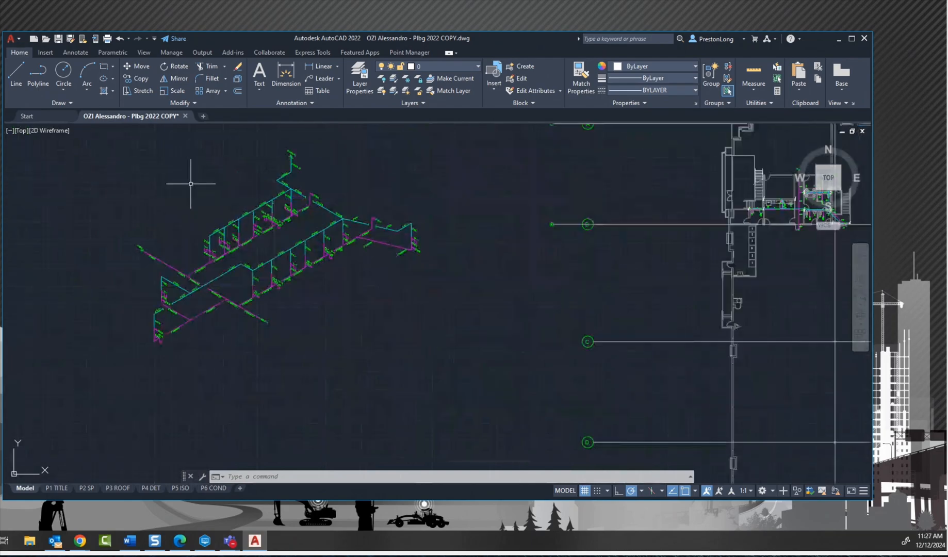
scroll(175, 219, "down", 4)
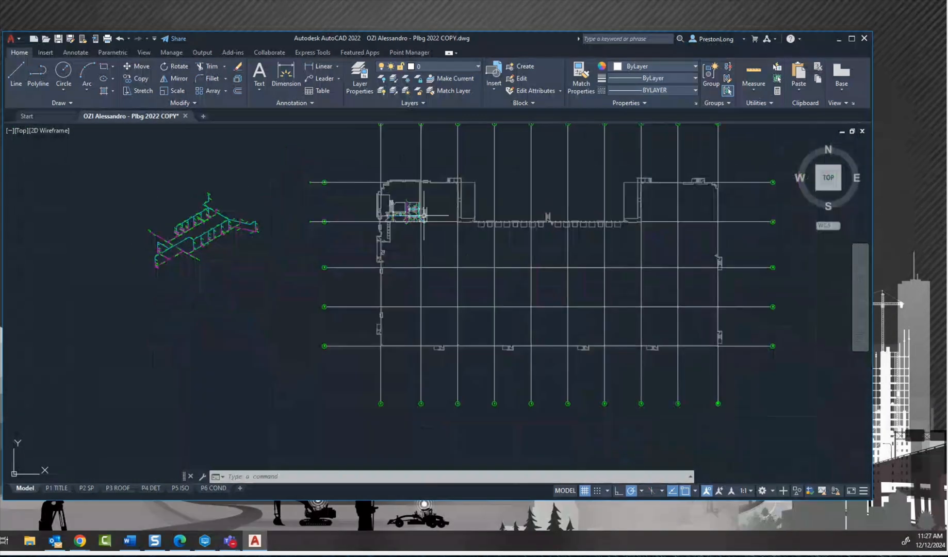
Step: Inspect the numbered points at the wall corners and the pipe locations along the restroom plumbing walls
scroll(426, 193, "up", 3)
scroll(426, 193, "up", 2)
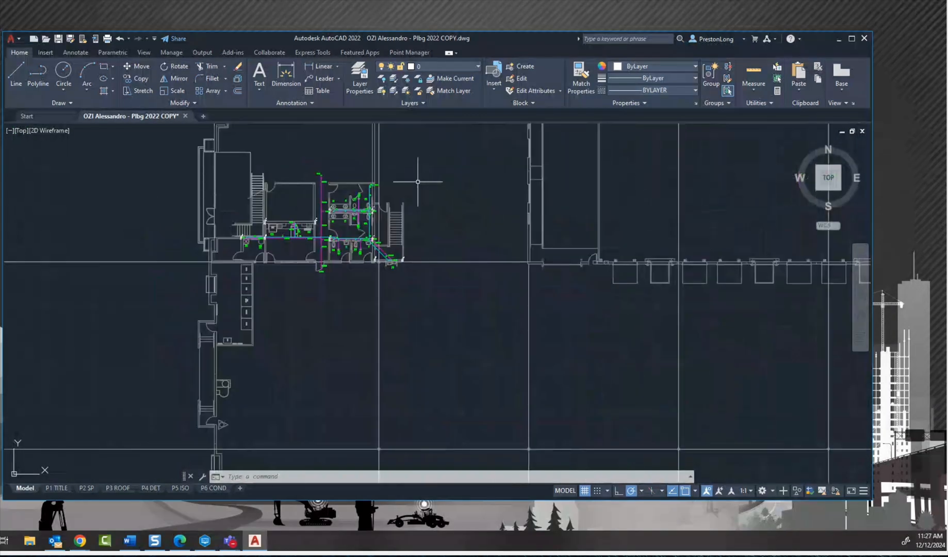
scroll(415, 154, "up", 4)
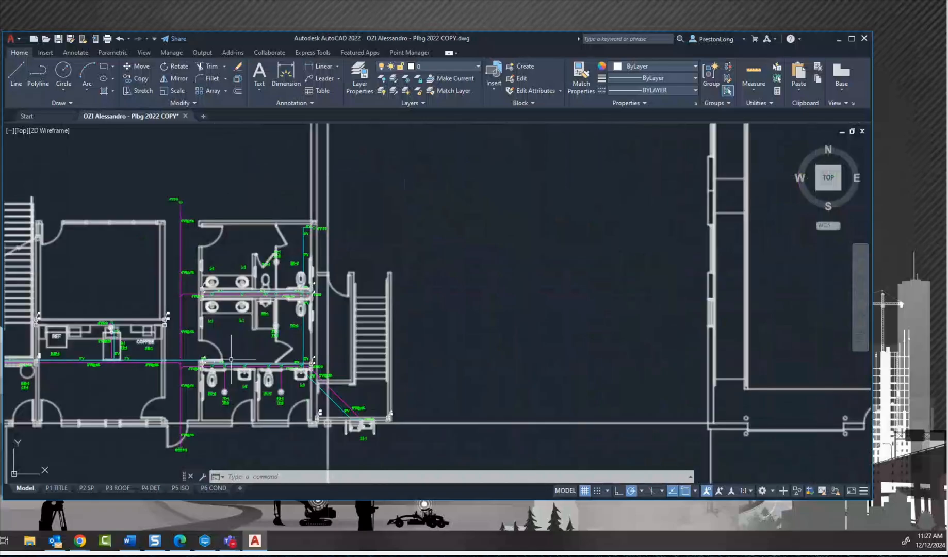
middle_click_drag(231, 359, 283, 305)
scroll(292, 264, "up", 6)
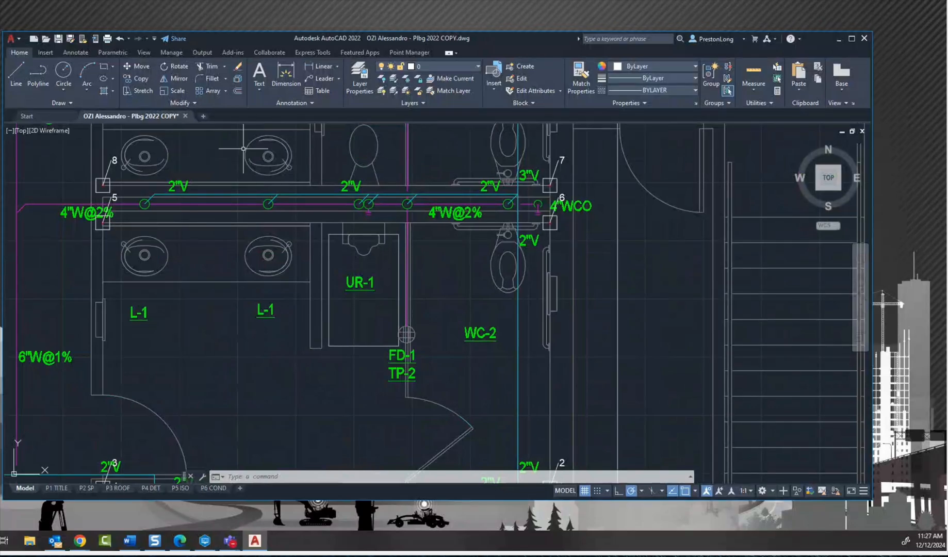
scroll(244, 148, "down", 5)
mouse_move(235, 275)
middle_mouse_down()
mouse_move(232, 328)
mouse_move(296, 381)
mouse_move(350, 402)
middle_mouse_up()
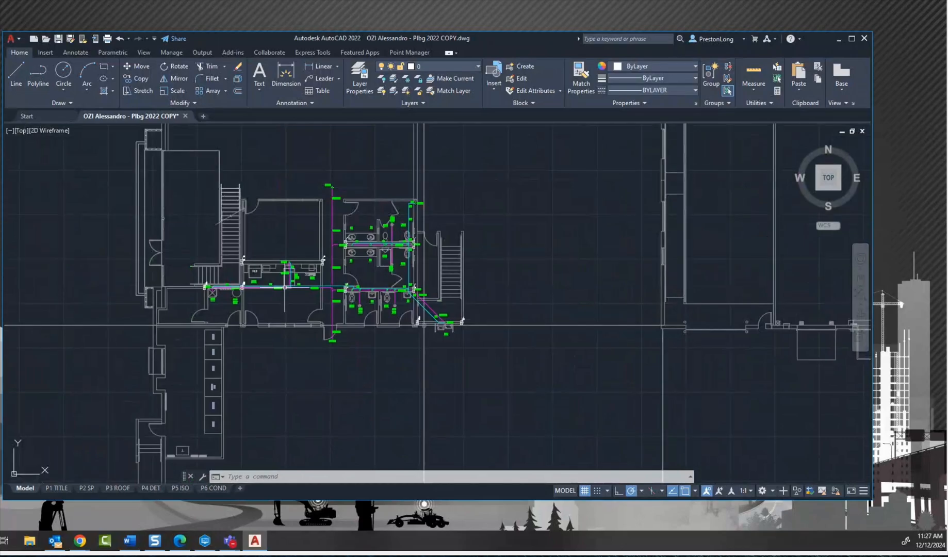
Step: Review the point manager's unit, group, symbol and numbering settings and its background special commands, then close the settings unchanged
left_click(411, 52)
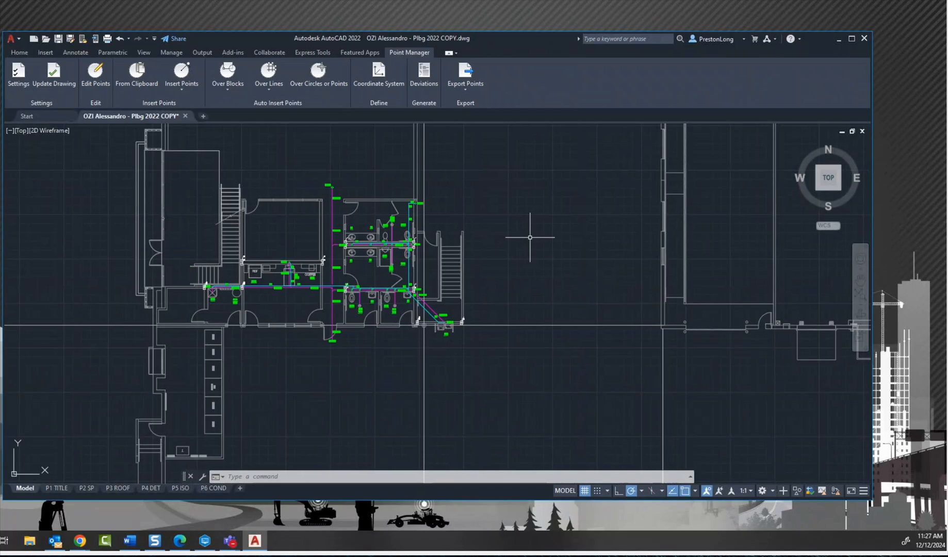
left_click(26, 75)
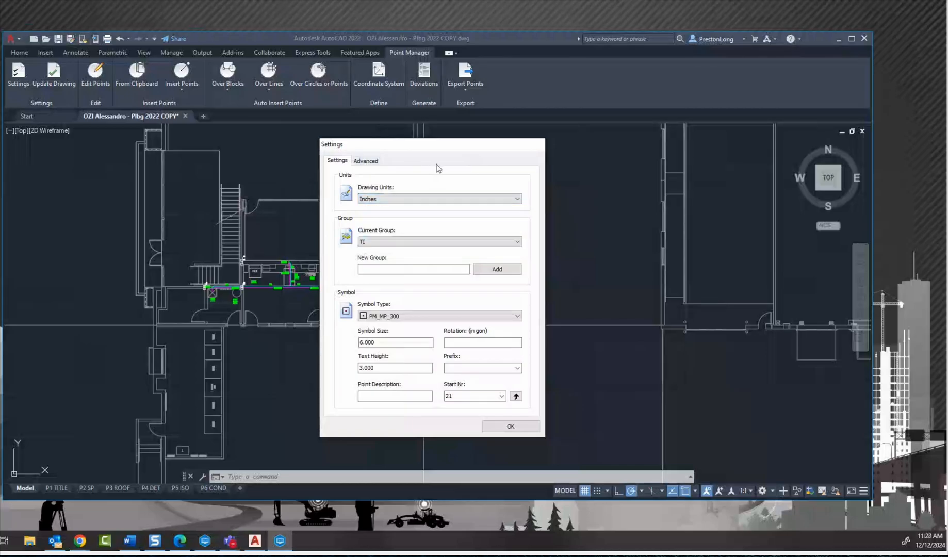
left_click(366, 161)
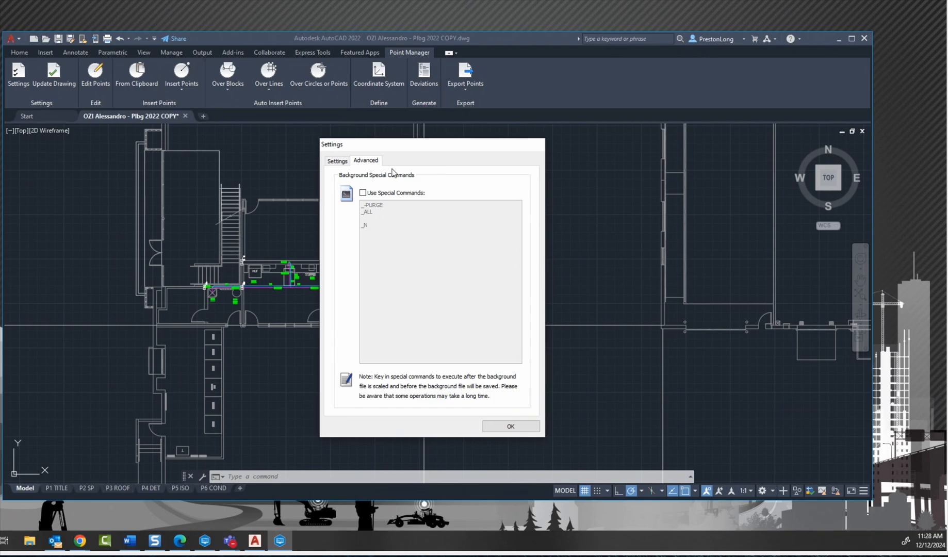
left_click(339, 161)
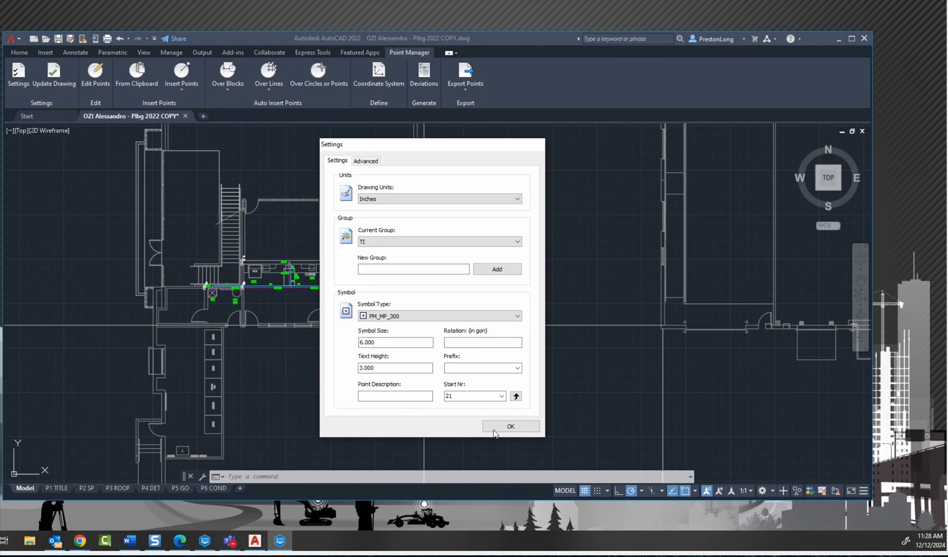
left_click(511, 426)
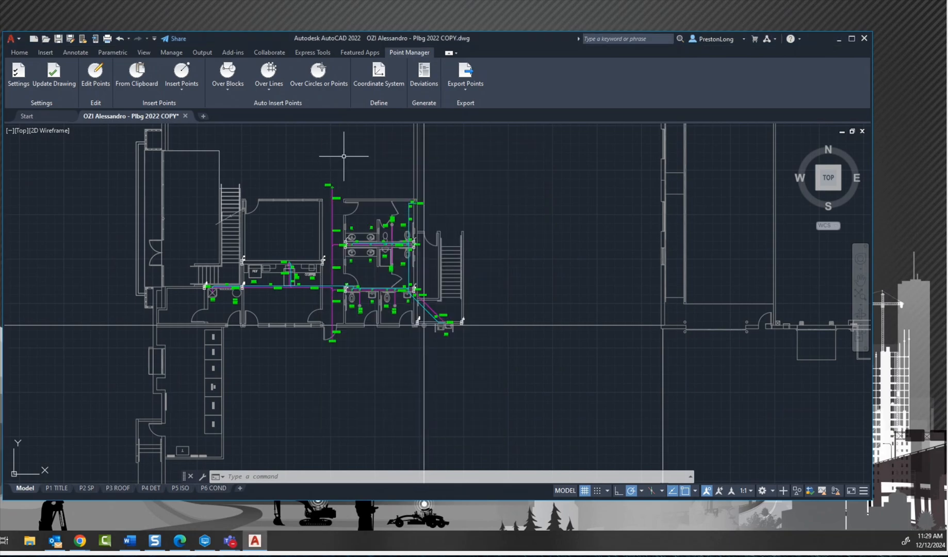
Step: Inspect points 15 and 16 at the wall corners beside the refrigerator in the coffee area
scroll(317, 250, "up", 10)
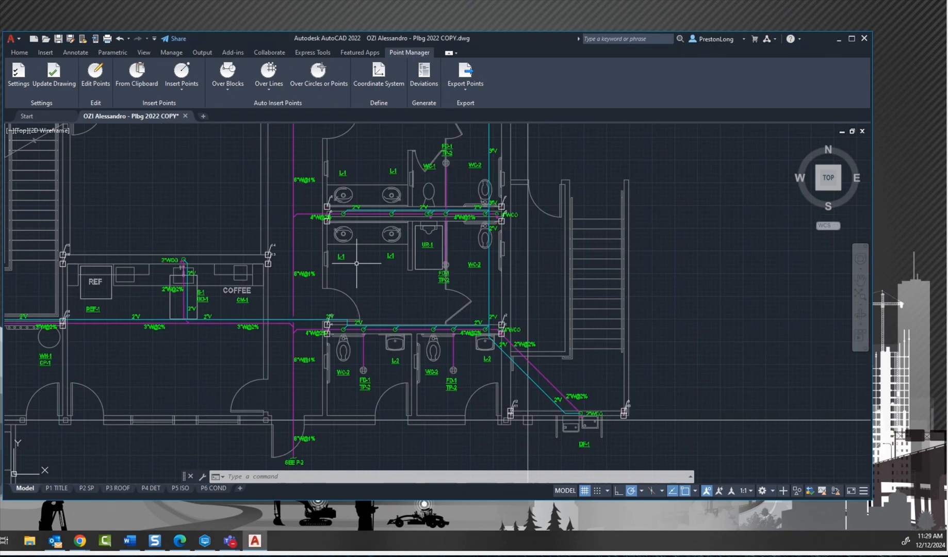
scroll(351, 268, "down", 6)
mouse_move(351, 268)
middle_mouse_down()
mouse_move(451, 311)
mouse_move(510, 316)
middle_mouse_up()
scroll(510, 316, "down", 2)
scroll(434, 368, "up", 8)
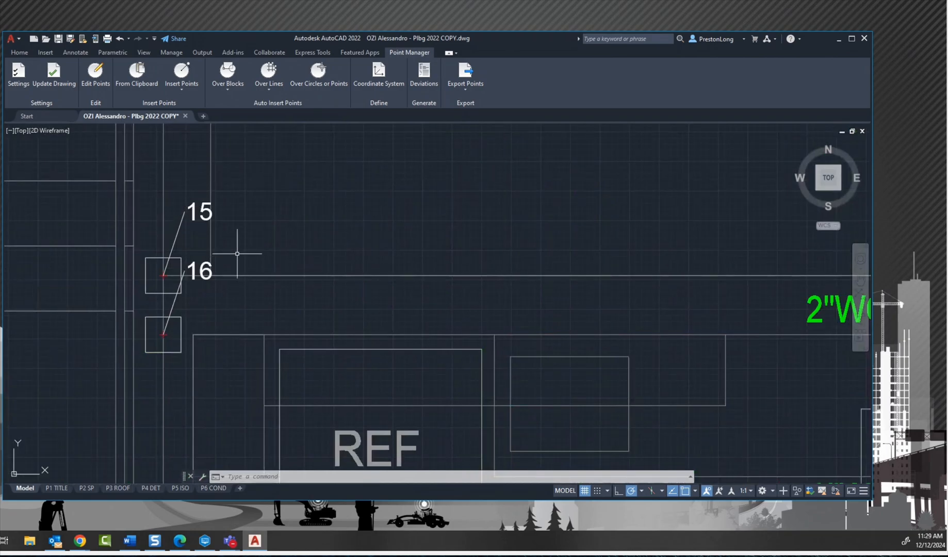
scroll(239, 254, "up", 2)
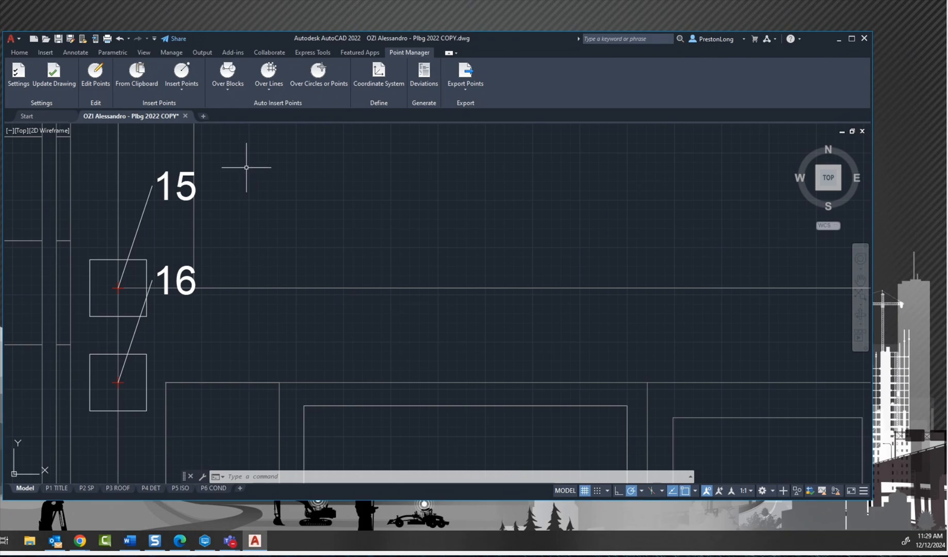
scroll(227, 160, "down", 2)
scroll(227, 160, "down", 3)
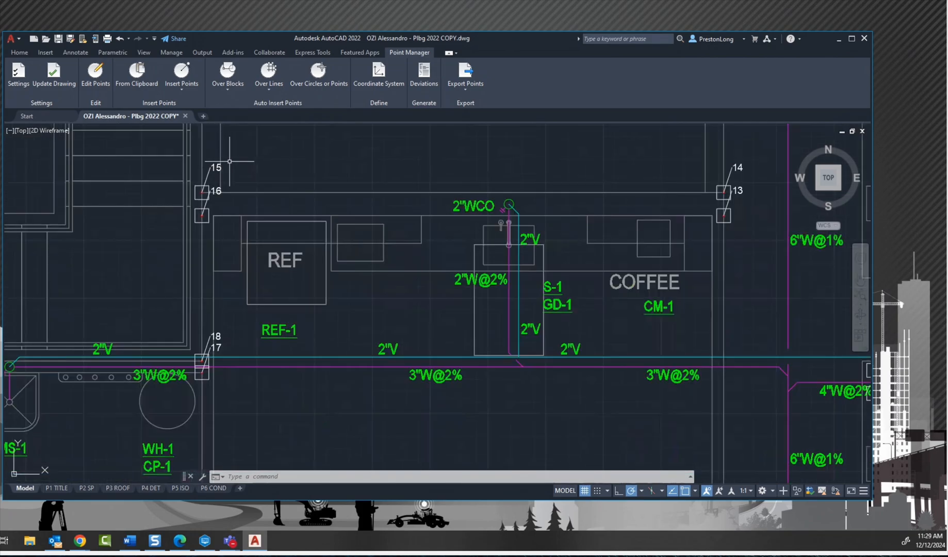
Step: Inspect points 17 and 18 at the wall near the water heater and recheck the corner at point 16
scroll(201, 377, "up", 8)
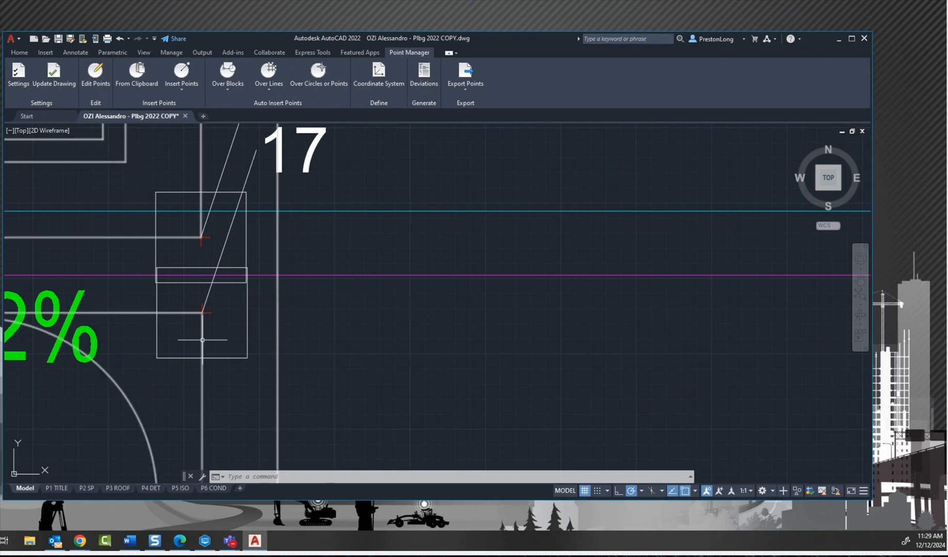
scroll(201, 339, "down", 5)
scroll(257, 244, "up", 8)
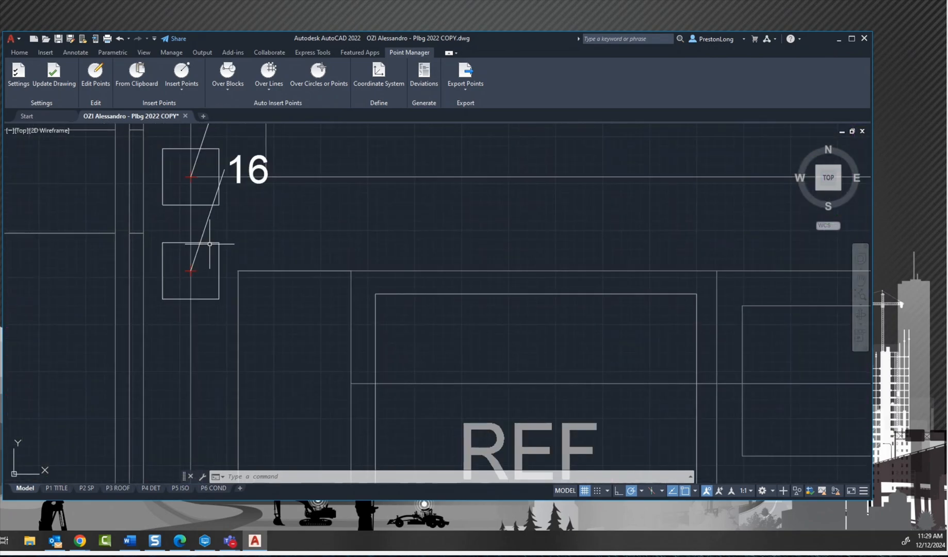
scroll(197, 234, "down", 2)
scroll(196, 234, "down", 12)
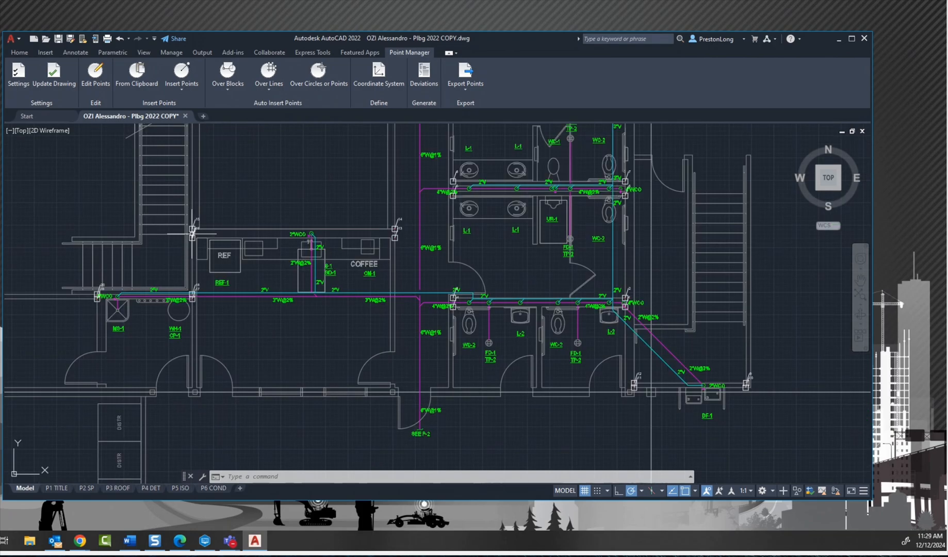
middle_click_drag(251, 215, 301, 285)
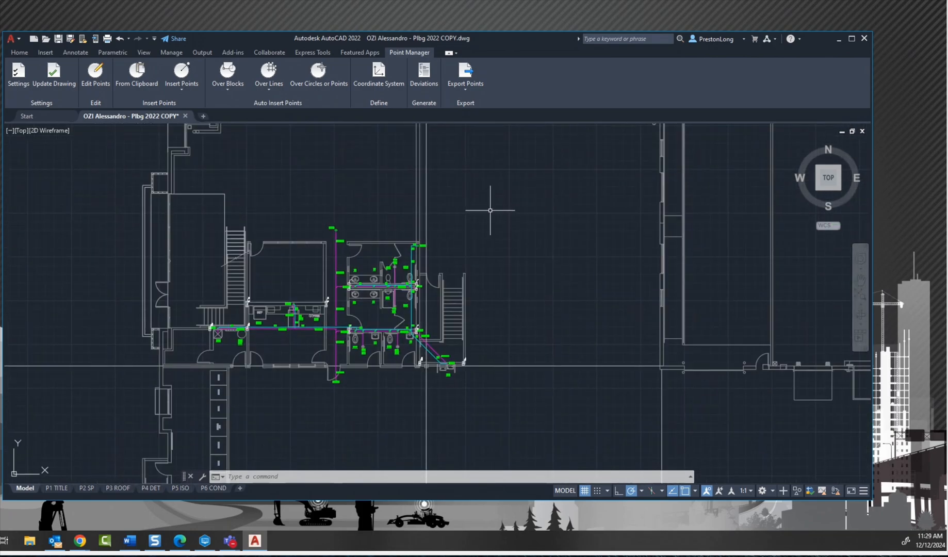
Step: Select the complete background floor plan with its column grid and explode it
scroll(479, 198, "down", 8)
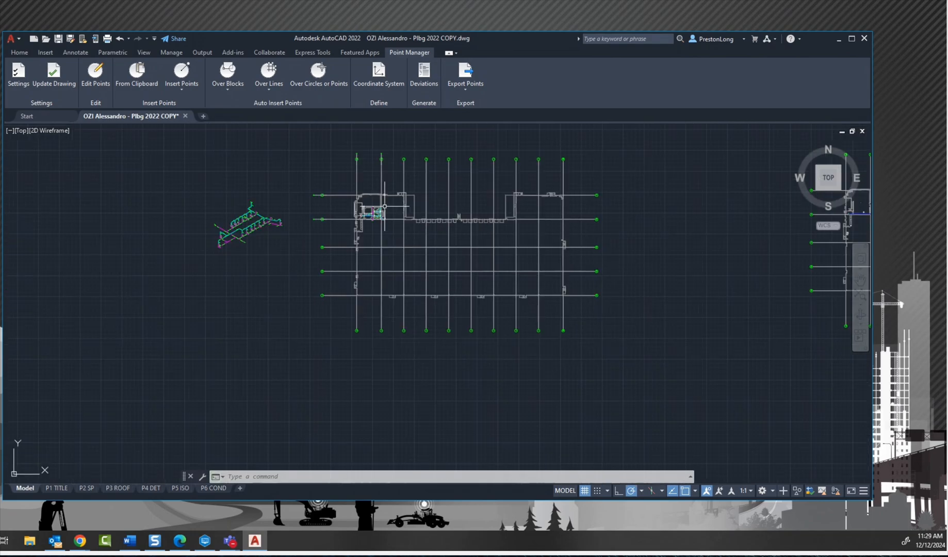
left_click(426, 209)
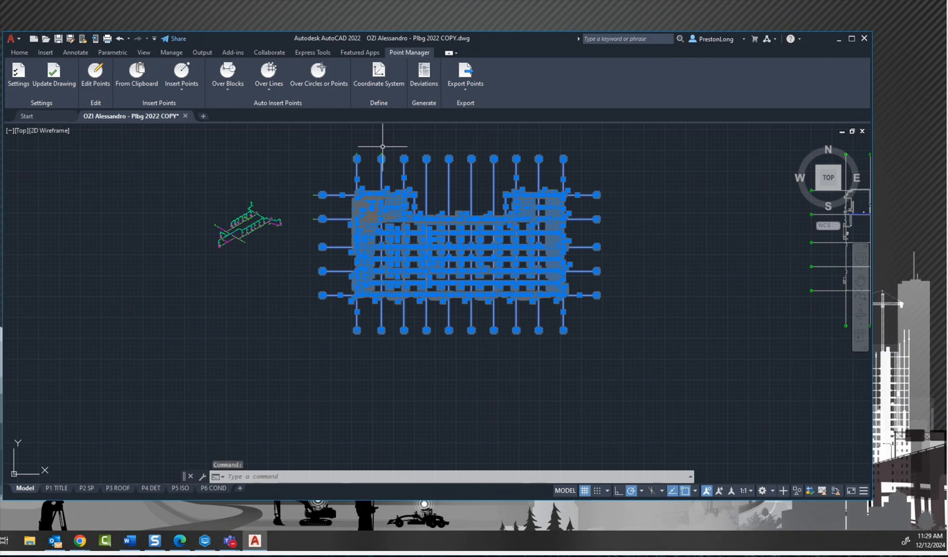
type("x")
key("Return")
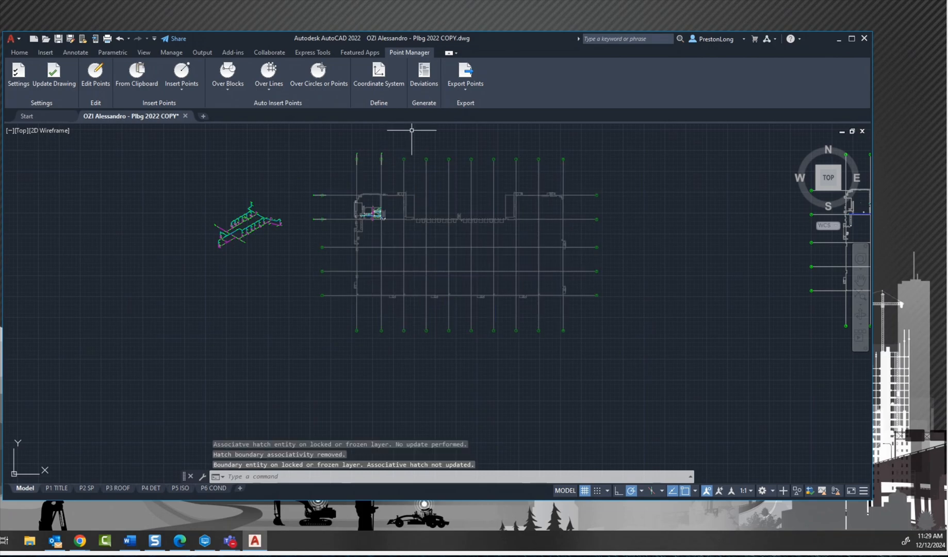
Step: Examine the points at the restroom wall corners and the lavatory and water closet piping between them
scroll(371, 213, "up", 5)
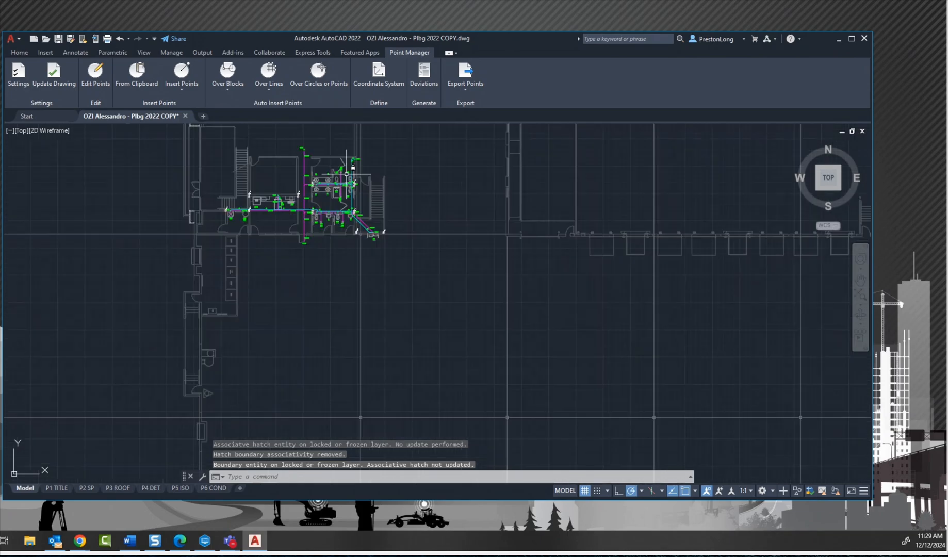
scroll(346, 174, "up", 5)
scroll(215, 181, "up", 3)
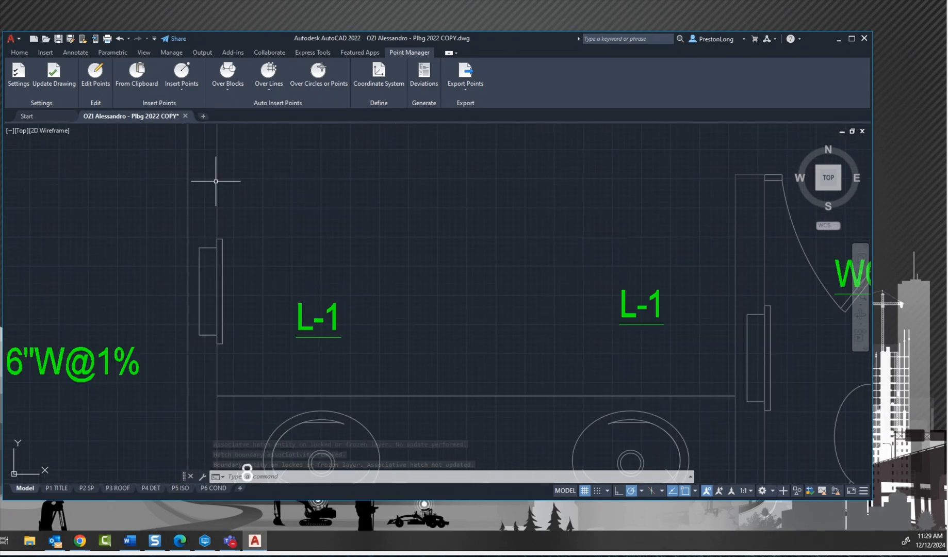
scroll(248, 181, "down", 4)
key("Escape")
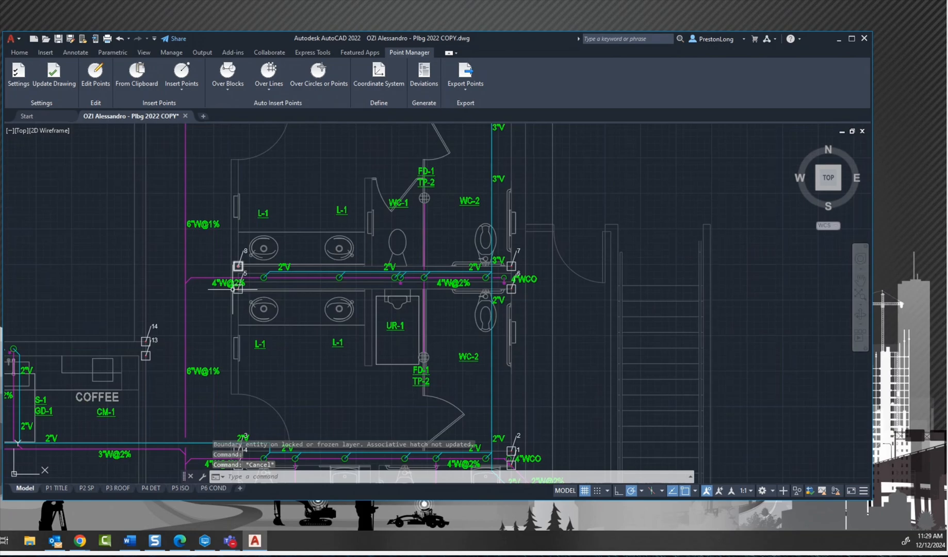
mouse_move(222, 349)
middle_mouse_down()
mouse_move(306, 217)
mouse_move(281, 196)
mouse_move(323, 264)
middle_mouse_up()
scroll(264, 190, "up", 2)
scroll(264, 190, "down", 4)
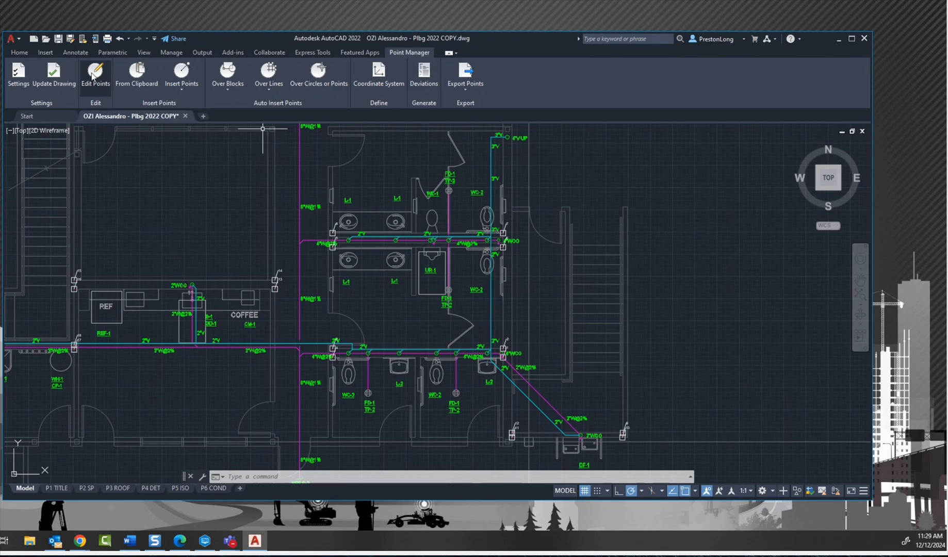
Step: Start the Edit Points Wizard with the TI group and the Edit Group option, continuing to the point settings
left_click(95, 81)
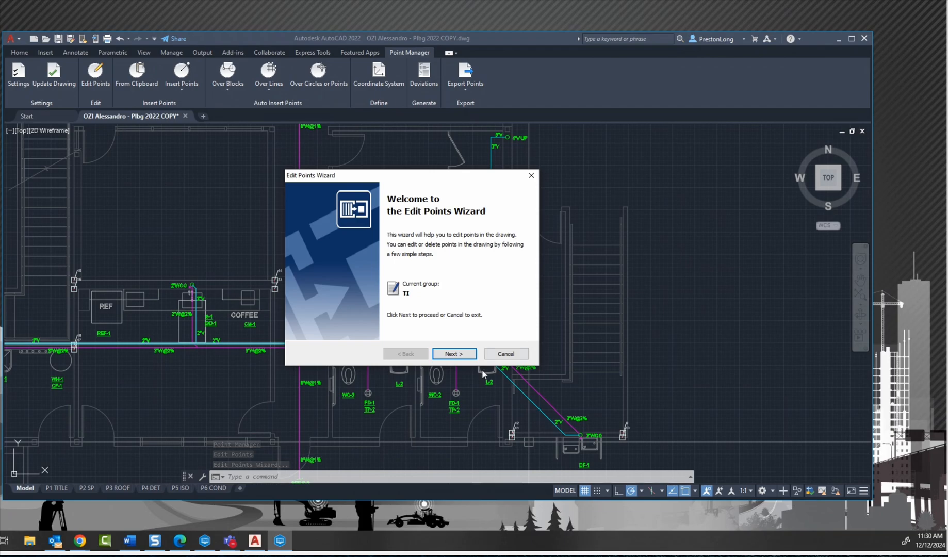
left_click(456, 354)
left_click(426, 235)
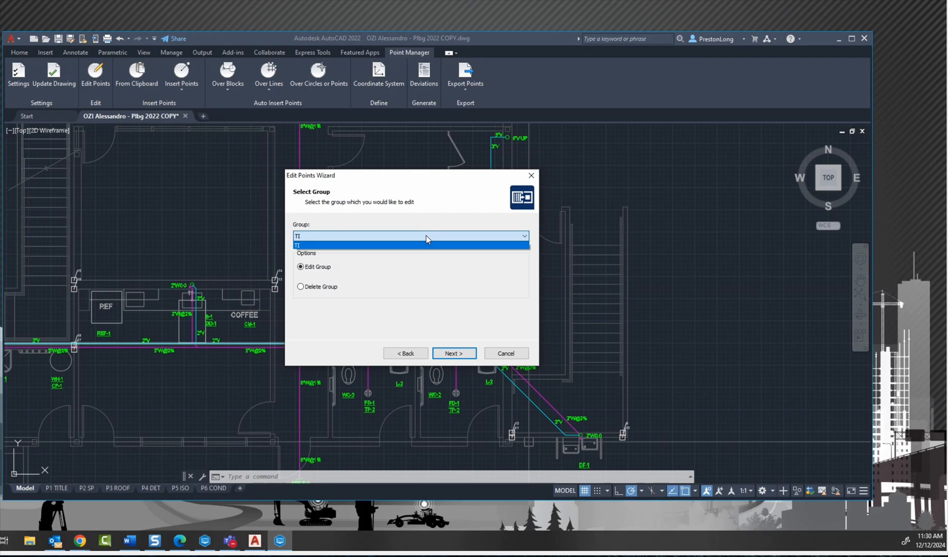
left_click(425, 236)
left_click(453, 353)
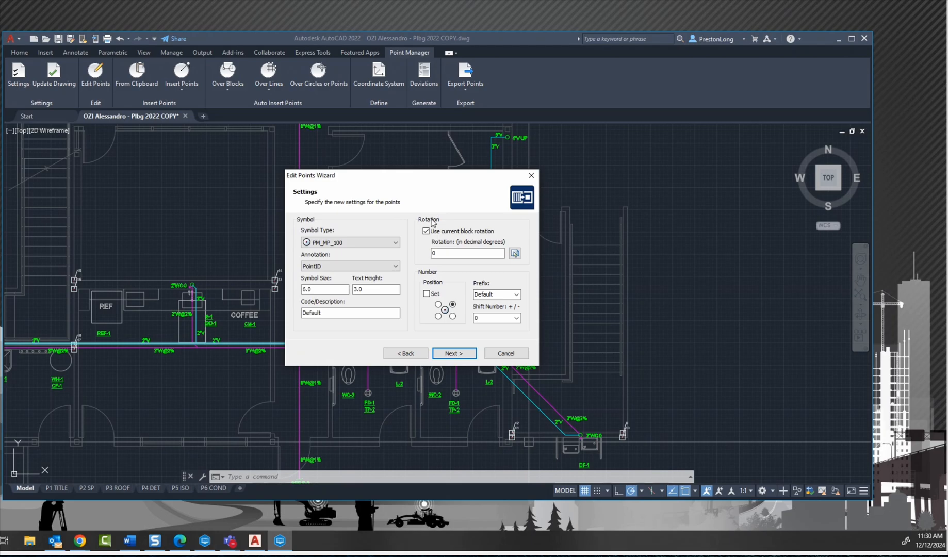
Step: Check the destination group page, revisit the code/description setting without changing it, and return to the destination page
left_click(462, 354)
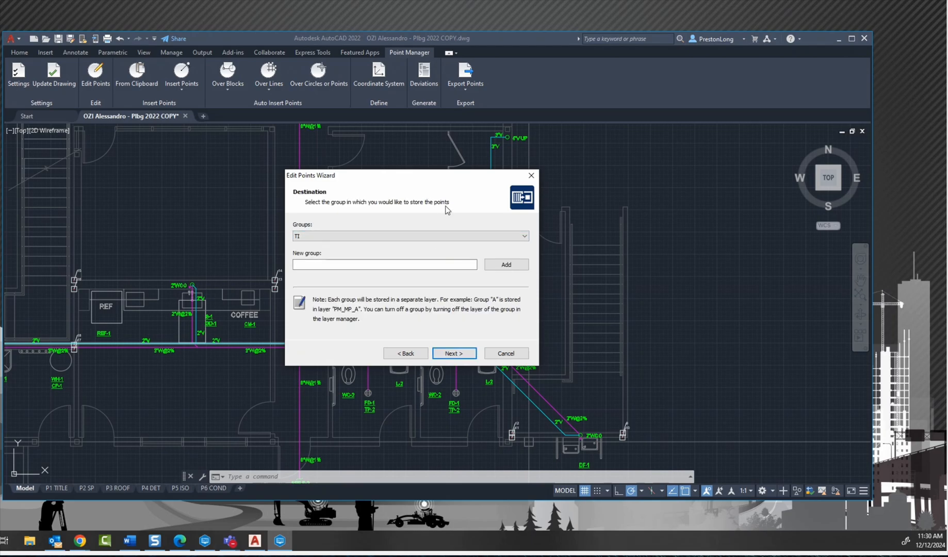
left_click(408, 353)
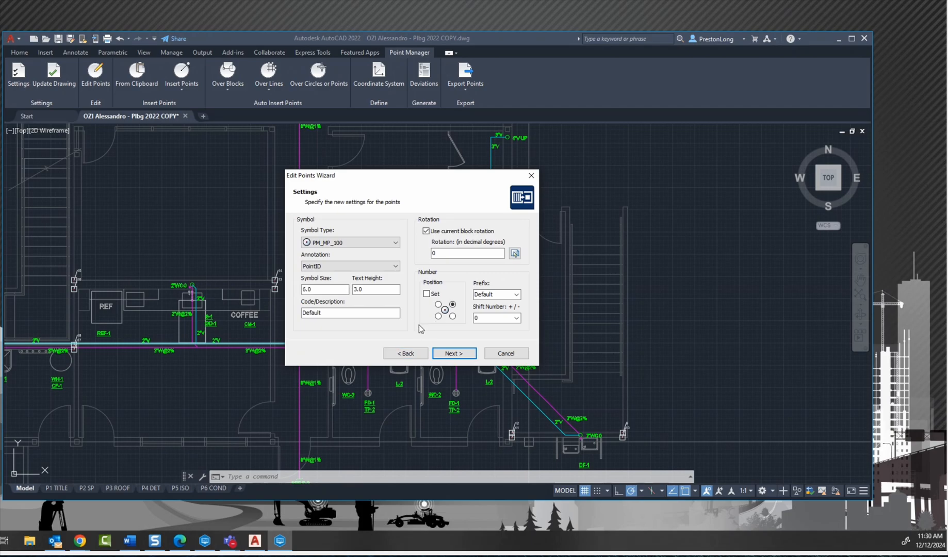
left_click(336, 312)
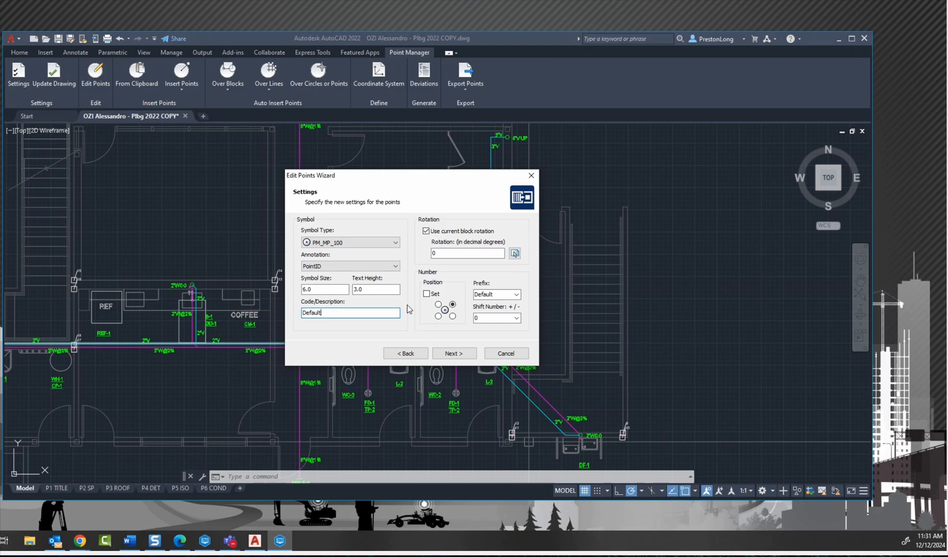
left_click(452, 354)
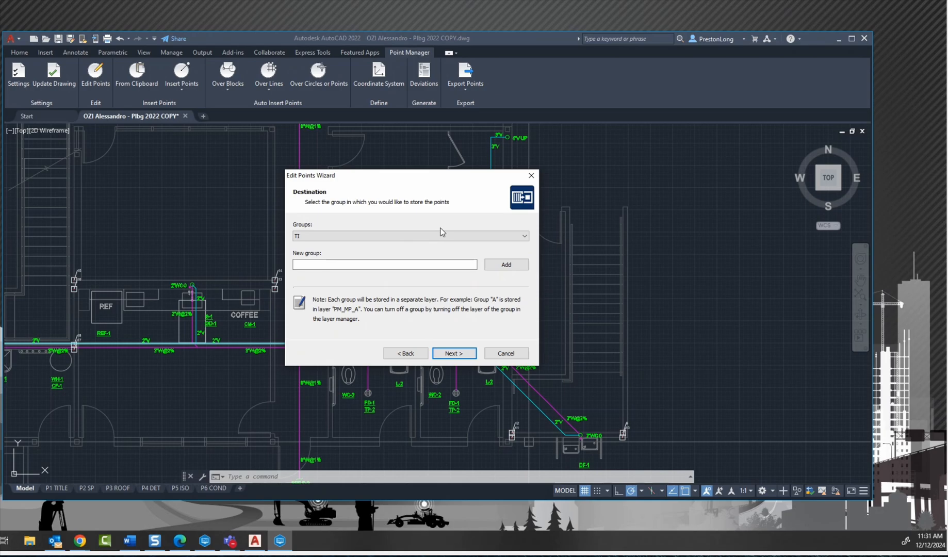
Step: Keep TI as the destination group and review the IDs and coordinates of all points in the wizard's summary
left_click(468, 353)
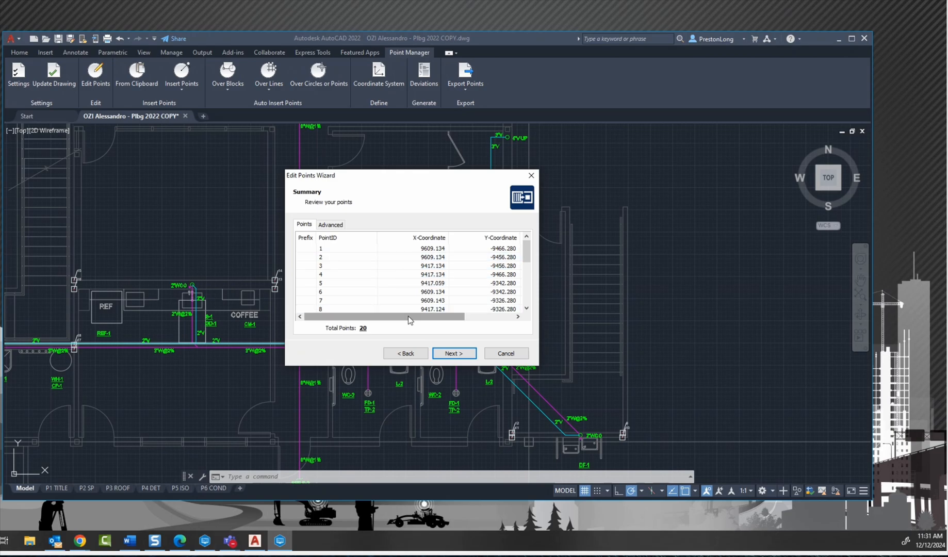
left_click_drag(410, 317, 453, 322)
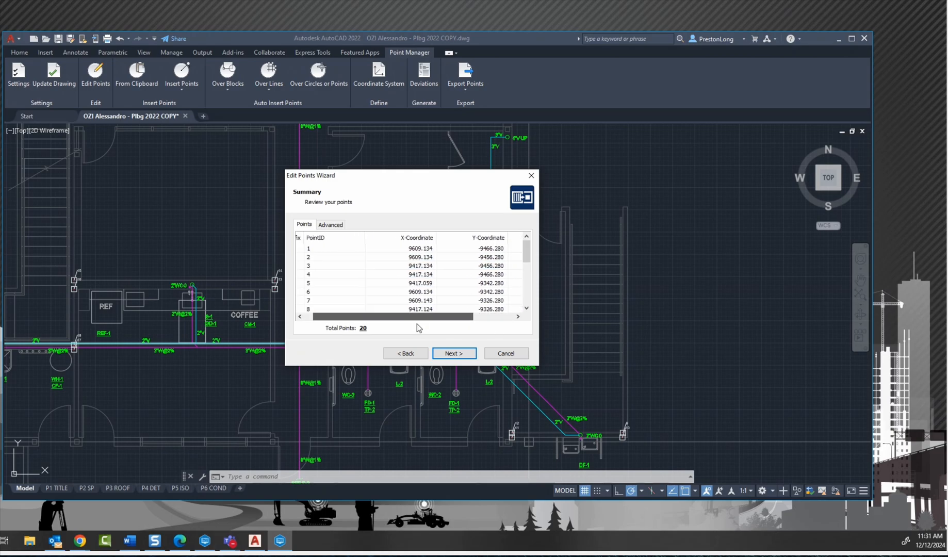
scroll(389, 269, "down", 2)
scroll(392, 271, "down", 2)
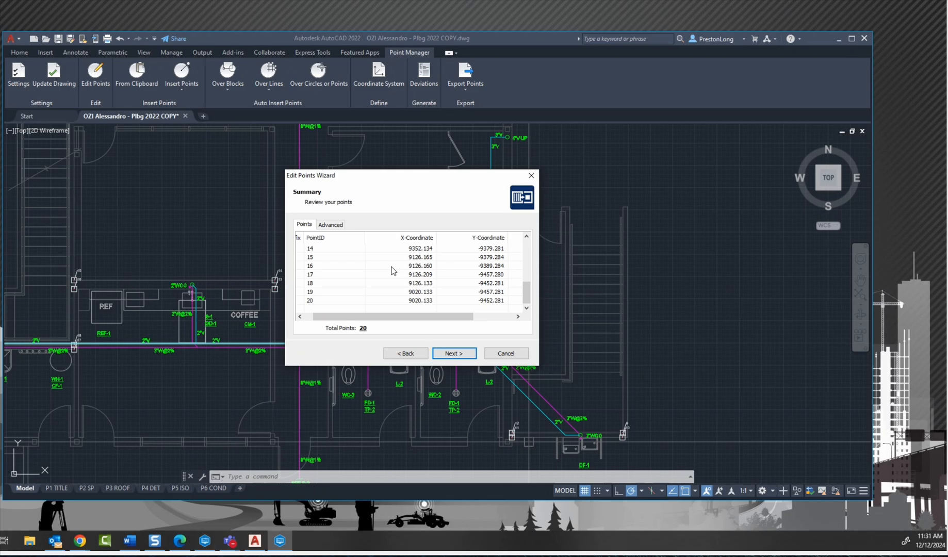
scroll(390, 284, "up", 4)
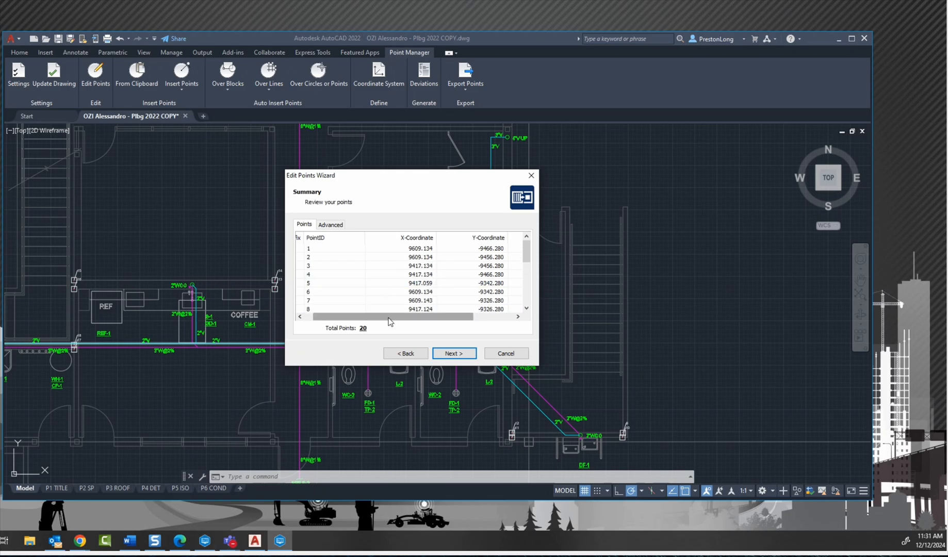
left_click_drag(392, 317, 384, 316)
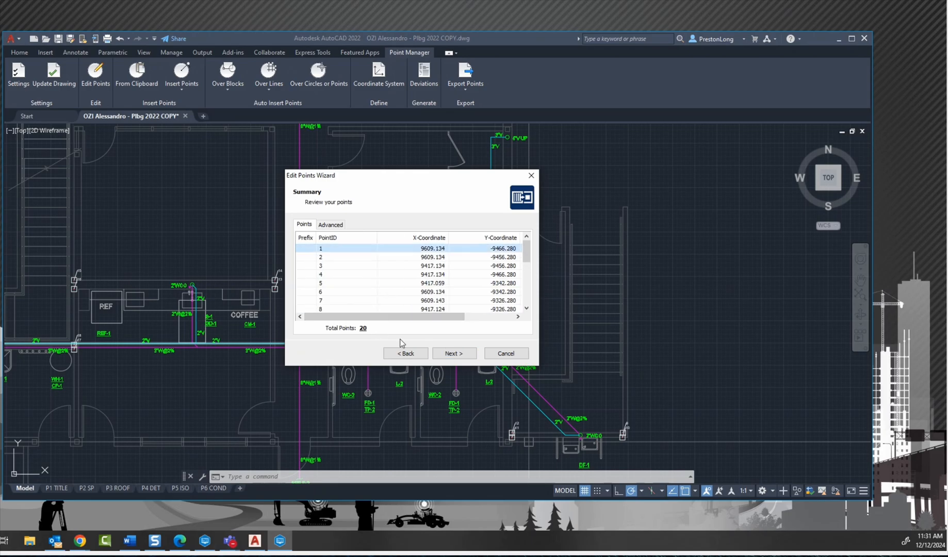
Step: Check individual points in the summary list and show the advanced X, Y and Z coordinate shift options
left_click(362, 266)
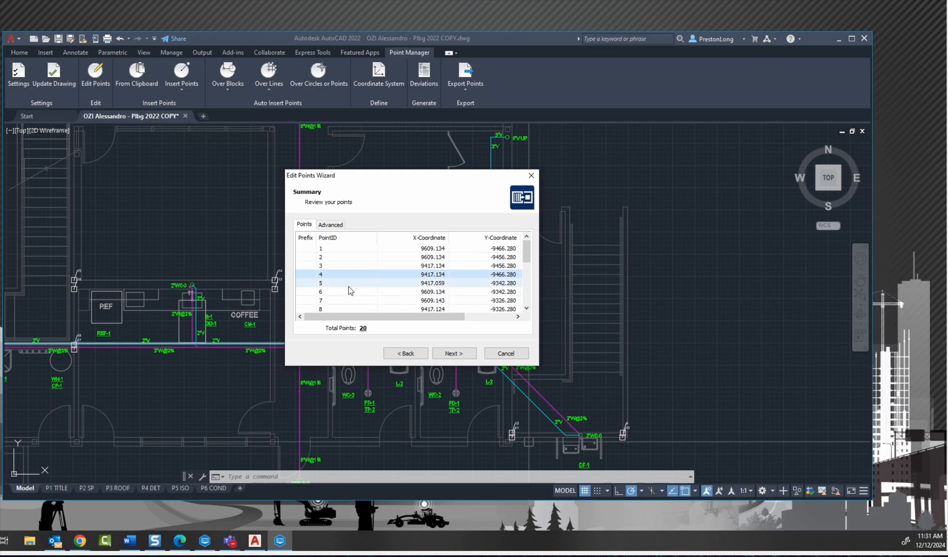
left_click(350, 292)
left_click(351, 301)
left_click(350, 264)
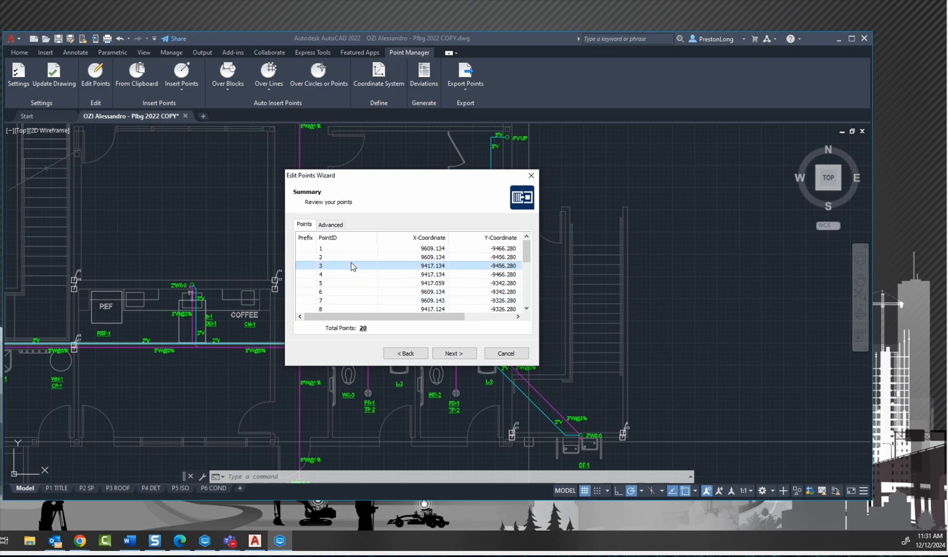
left_click(359, 255)
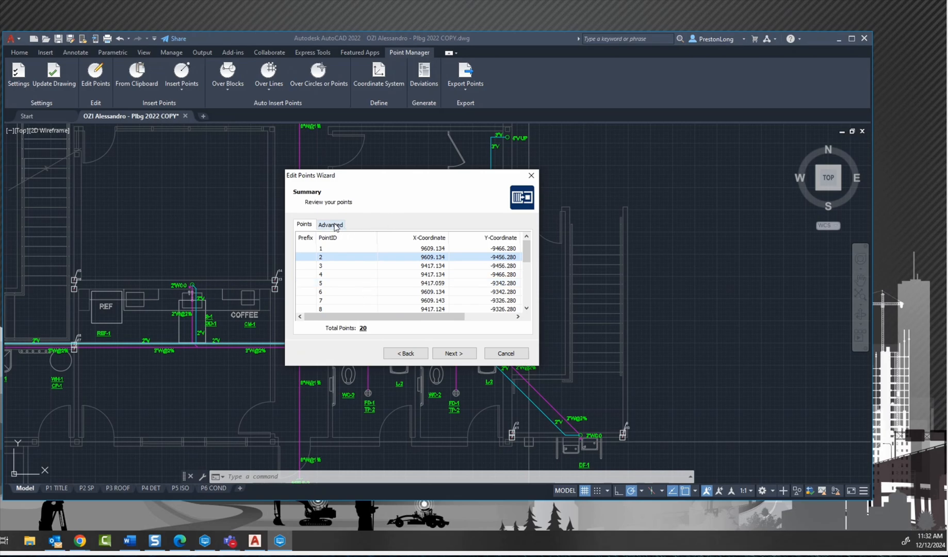
left_click(335, 224)
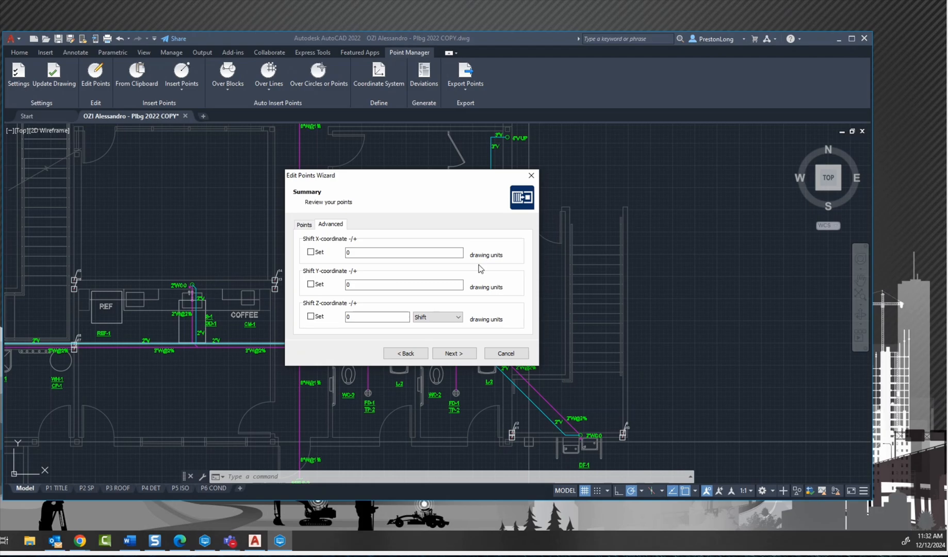
Step: Return to the summary's point list and complete the Edit Points Wizard without shifting any coordinates
left_click(304, 224)
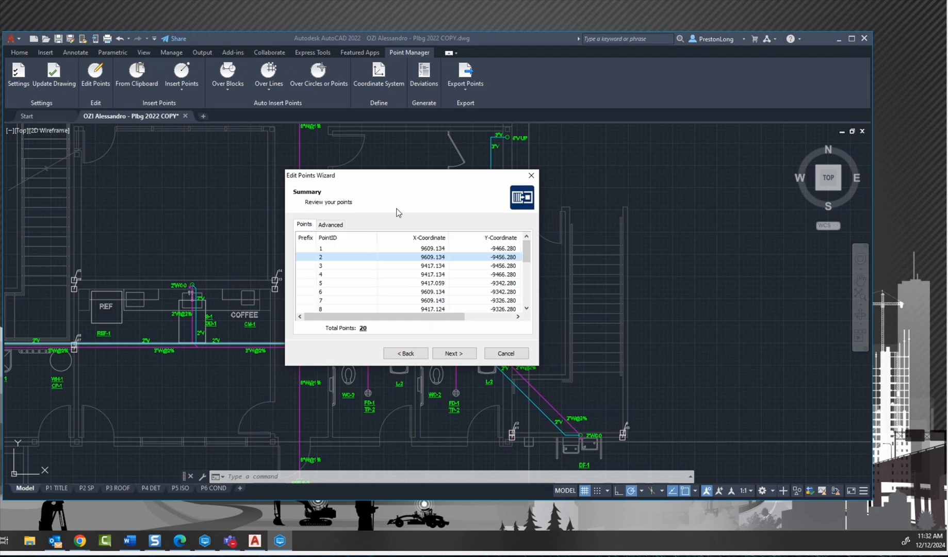
left_click(458, 354)
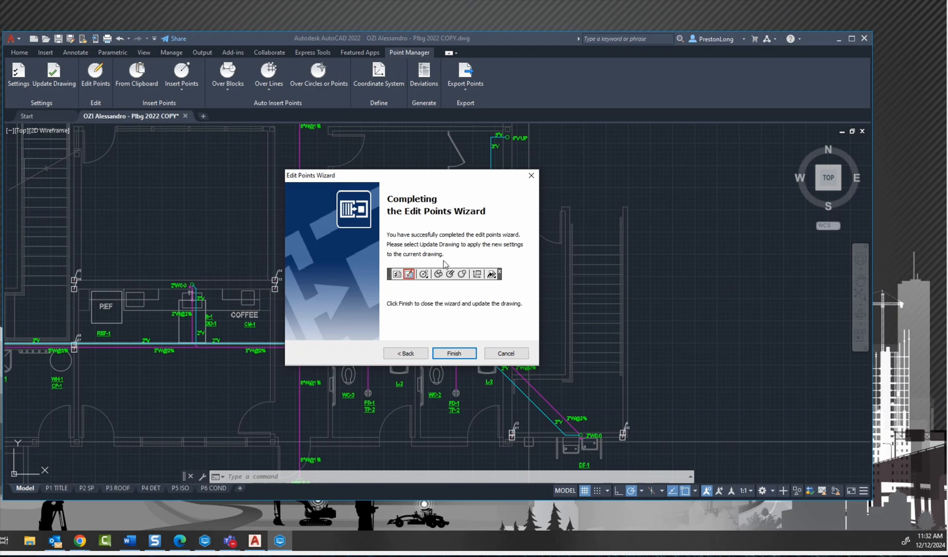
left_click(455, 354)
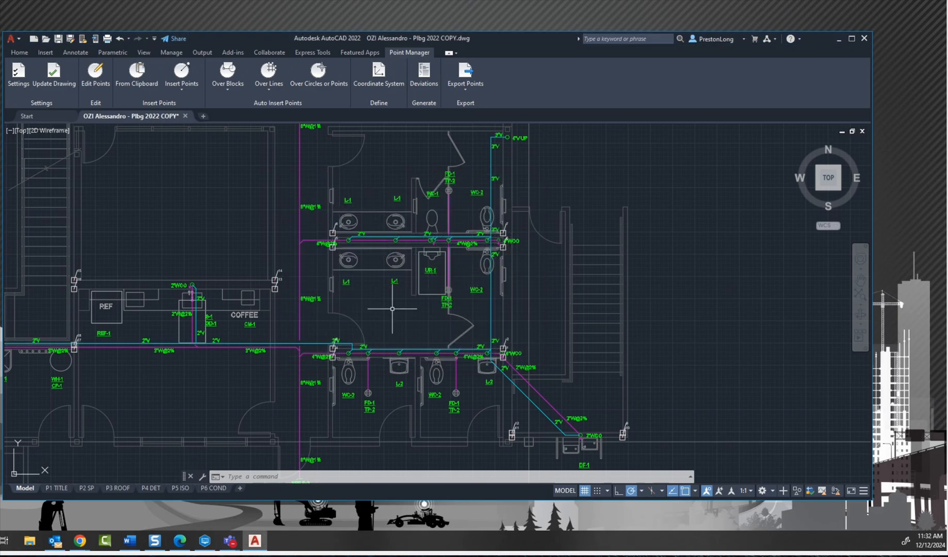
Step: Examine the command variants for inserting points manually, over or in blocks, and over lines or polyface meshes, plus the point export options
scroll(392, 309, "down", 4)
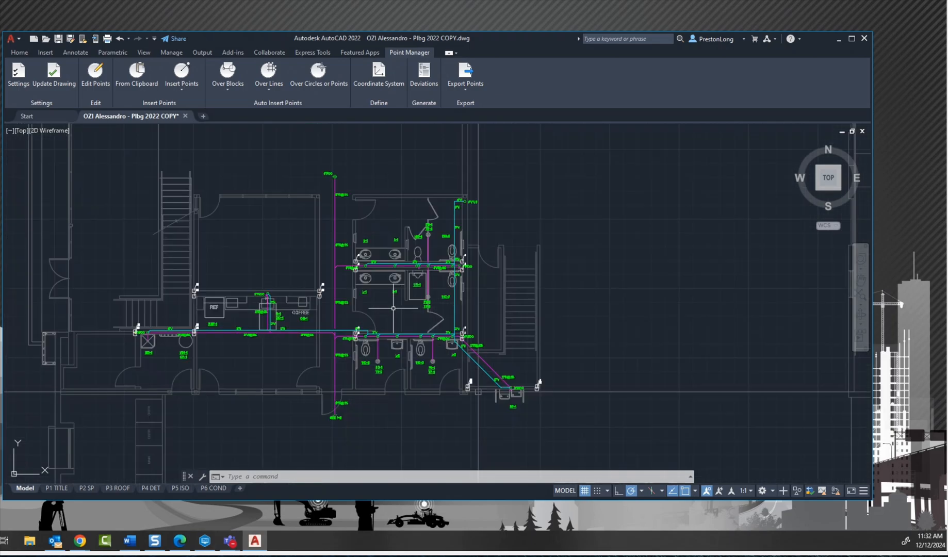
mouse_move(405, 153)
middle_mouse_down()
mouse_move(351, 182)
mouse_move(380, 157)
mouse_move(351, 169)
mouse_move(364, 164)
middle_mouse_up()
scroll(350, 186, "up", 2)
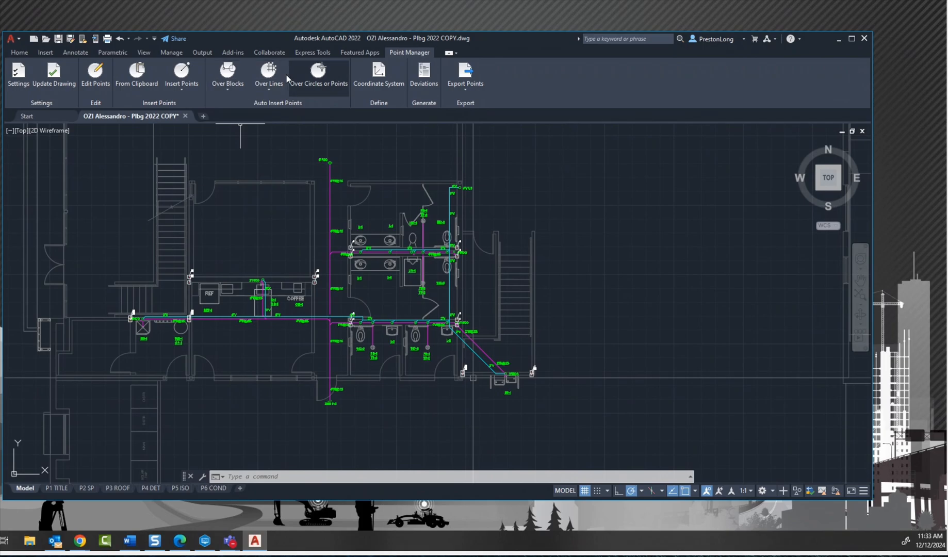
left_click(186, 89)
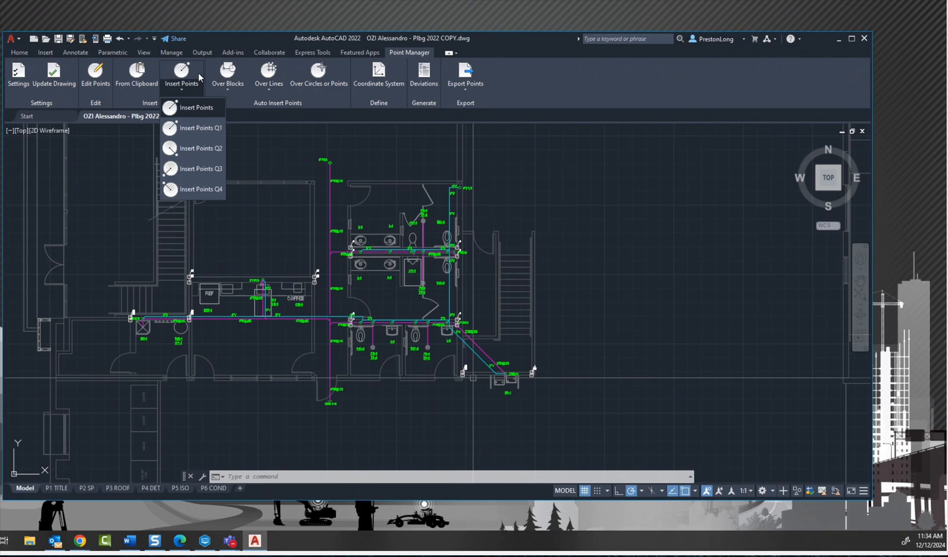
left_click(222, 32)
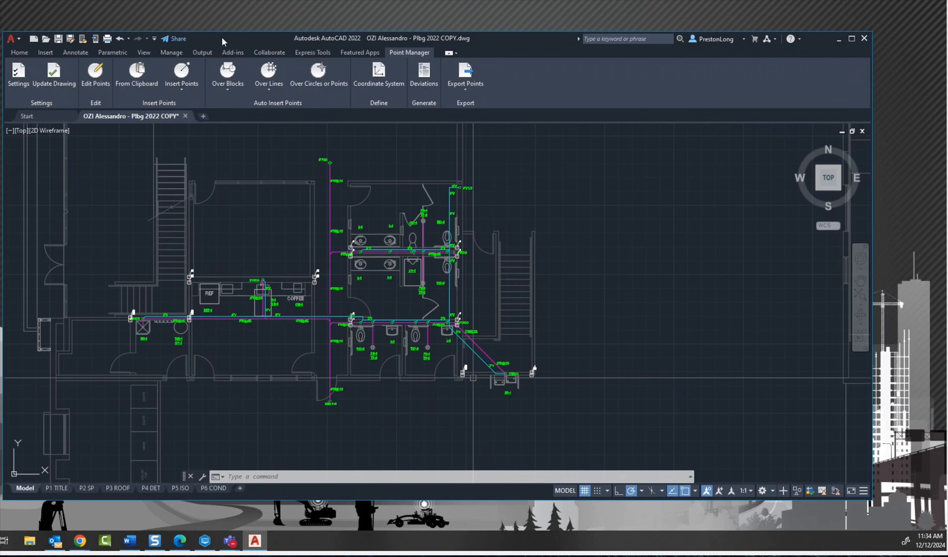
left_click(233, 77)
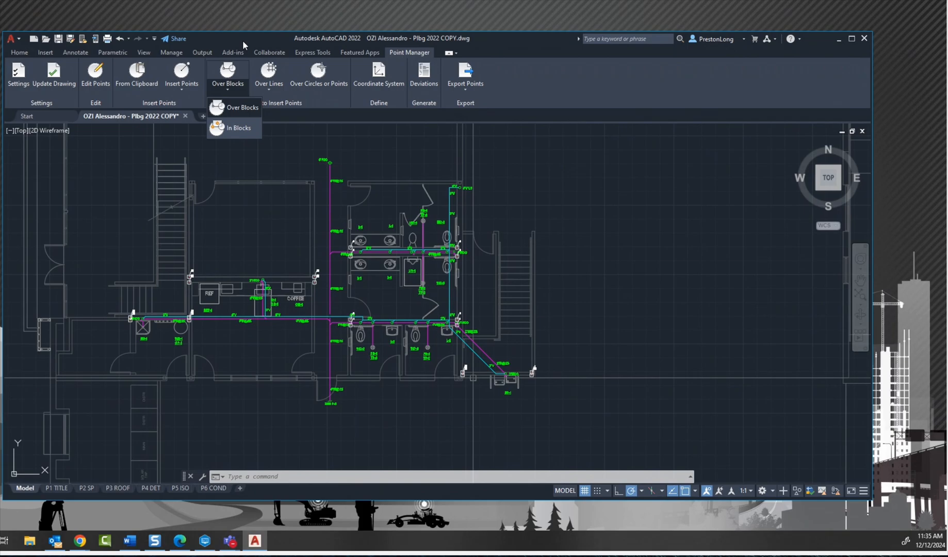
left_click(243, 40)
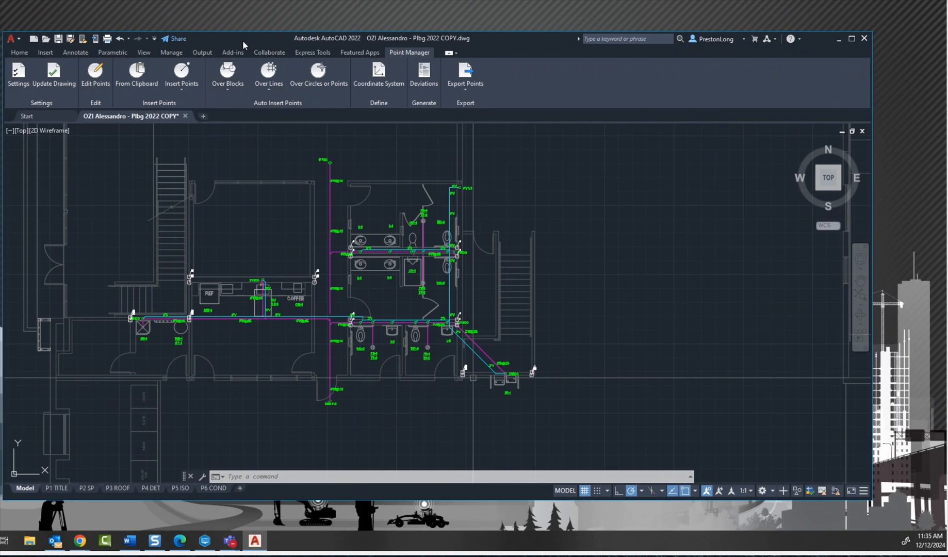
left_click(270, 91)
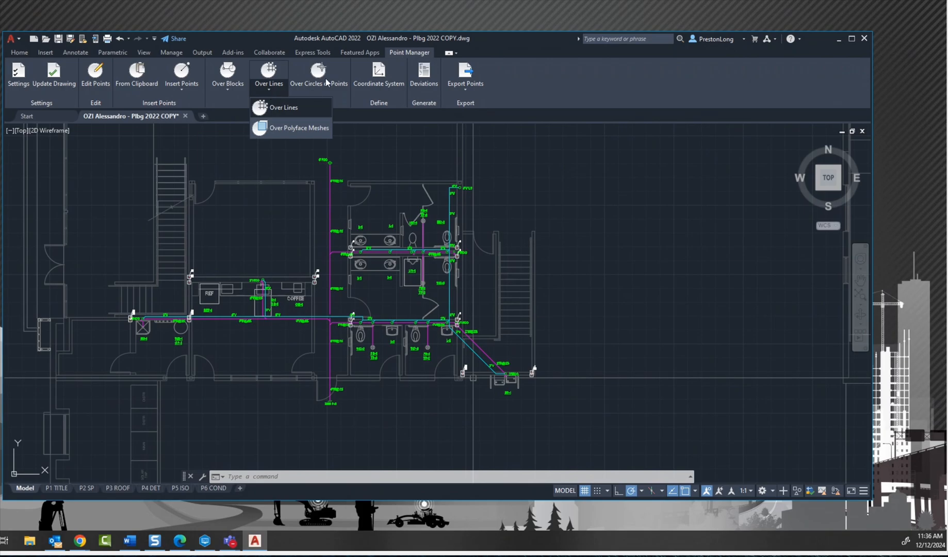
left_click(598, 97)
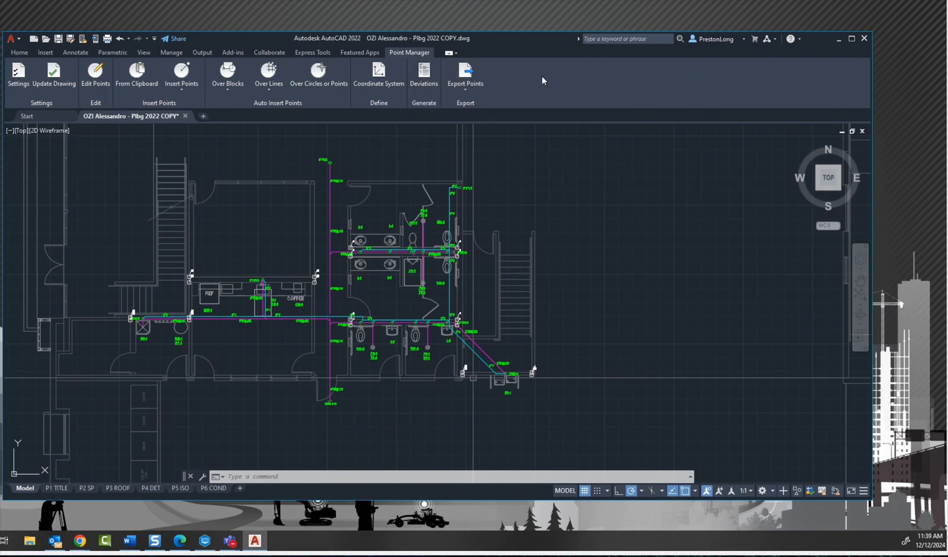
left_click(465, 85)
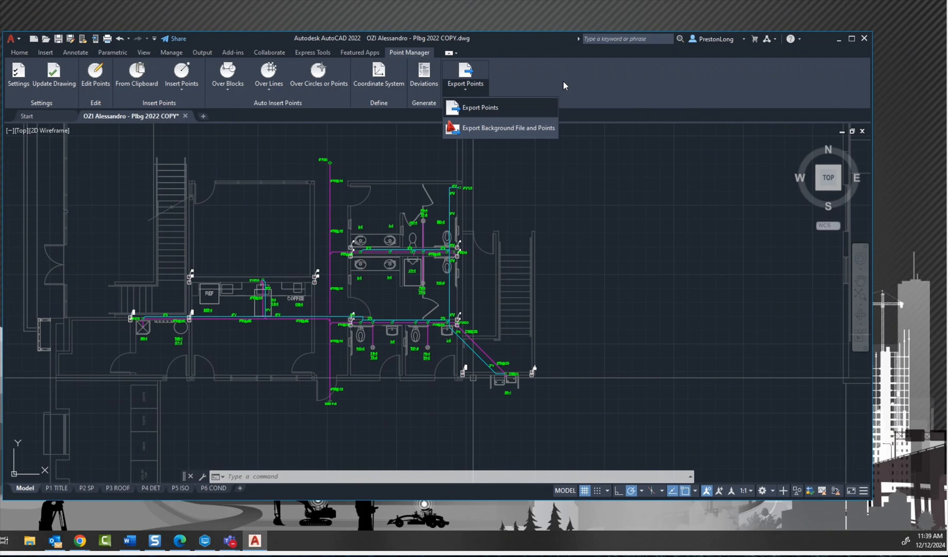